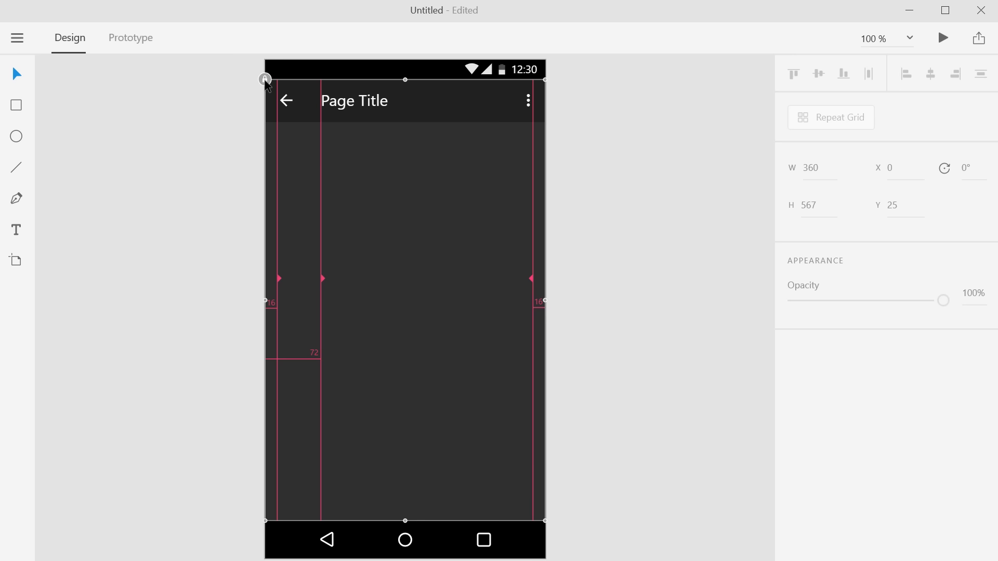
Unlock the margin guide overlay on the dark mobile artboard and remove it
{"action": "left_click", "coordinate": [264, 79]}
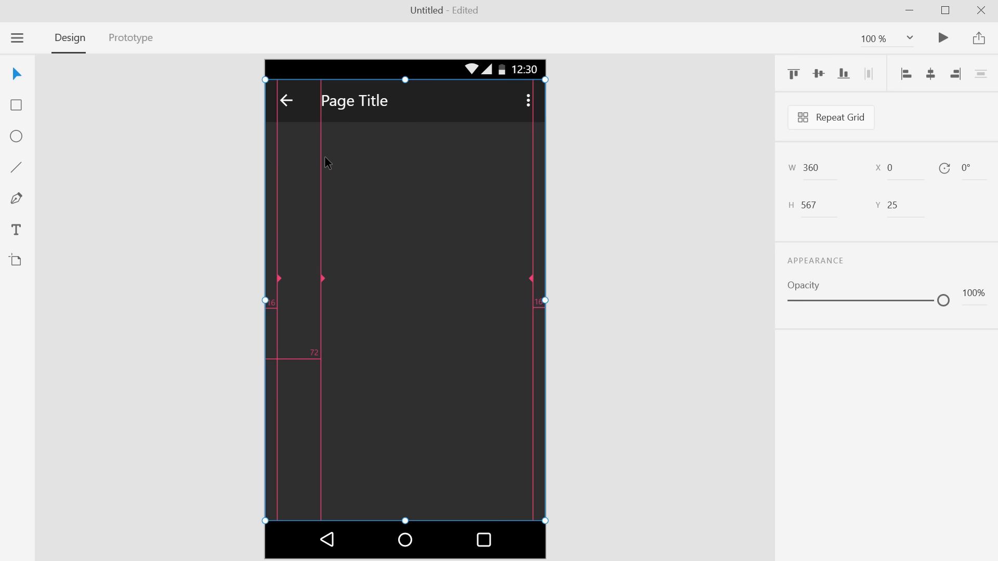
{"action": "key", "text": "Escape"}
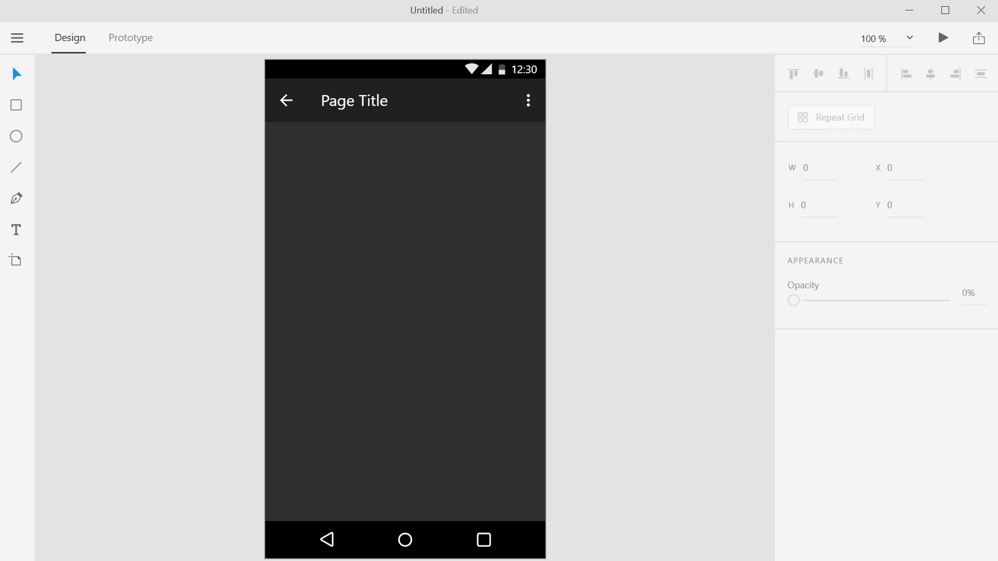
Switch to the UI kit document and copy the nine-photo grid from its Grid artboard
{"action": "key", "text": "alt+Tab"}
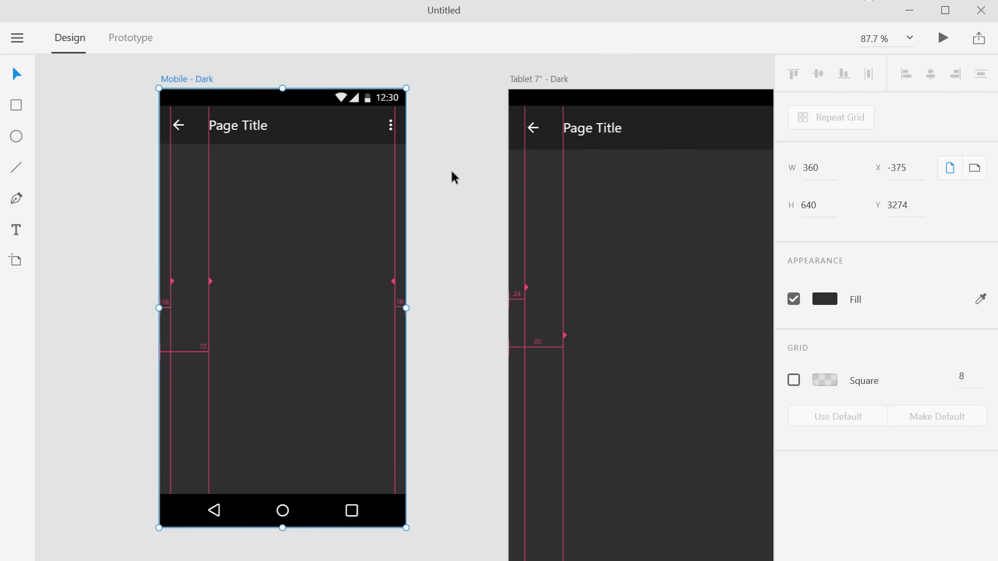
{"action": "left_click", "coordinate": [468, 223]}
{"action": "scroll", "coordinate": [468, 224], "scroll_direction": "down", "scroll_amount": 2}
{"action": "scroll", "coordinate": [468, 223], "scroll_direction": "up", "scroll_amount": 1}
{"action": "scroll", "coordinate": [469, 225], "scroll_direction": "down", "scroll_amount": 3, "text": "ctrl"}
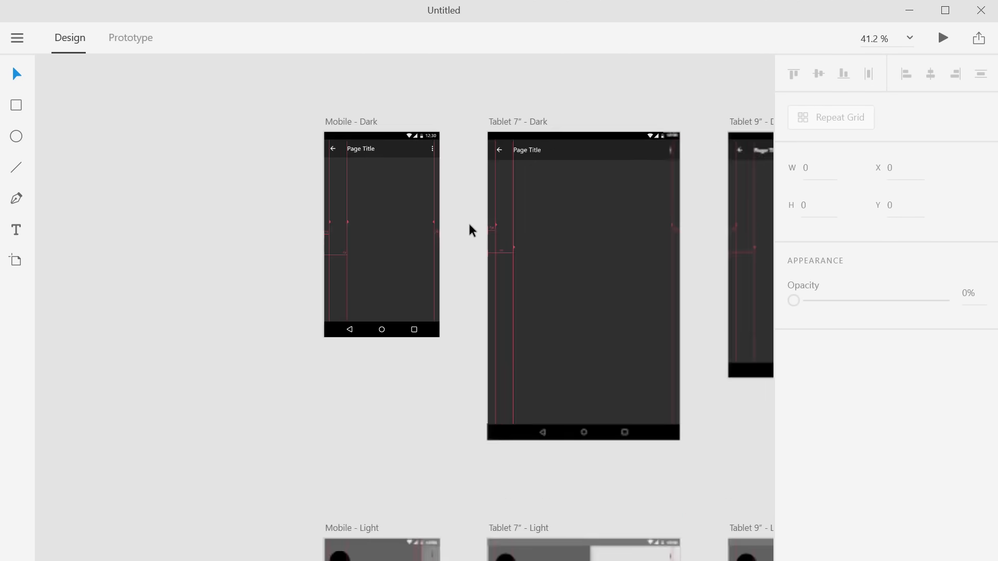
{"action": "scroll", "coordinate": [470, 225], "scroll_direction": "down", "scroll_amount": 5, "text": "ctrl"}
{"action": "left_click_drag", "start_coordinate": [535, 173], "coordinate": [283, 303]}
{"action": "left_click_drag", "start_coordinate": [375, 235], "coordinate": [417, 299]}
{"action": "left_click_drag", "start_coordinate": [373, 221], "coordinate": [437, 330]}
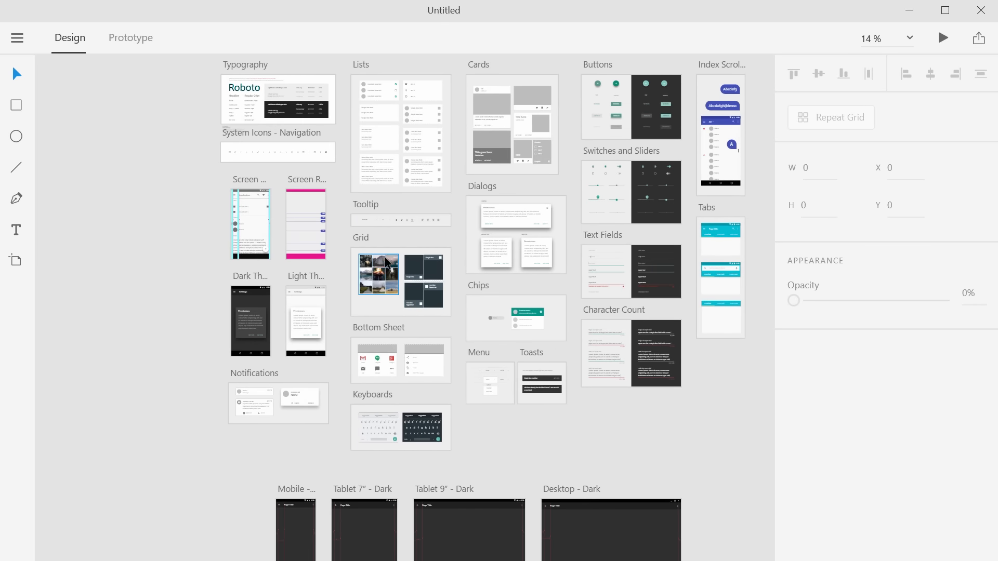
{"action": "scroll", "coordinate": [373, 289], "scroll_direction": "up", "scroll_amount": 11, "text": "ctrl"}
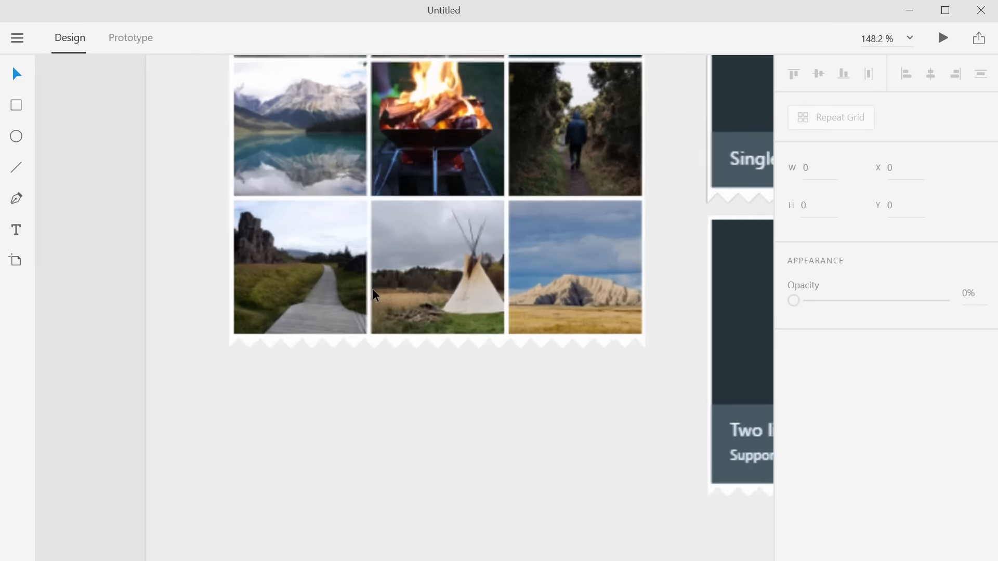
{"action": "scroll", "coordinate": [373, 295], "scroll_direction": "down", "scroll_amount": 4, "text": "ctrl"}
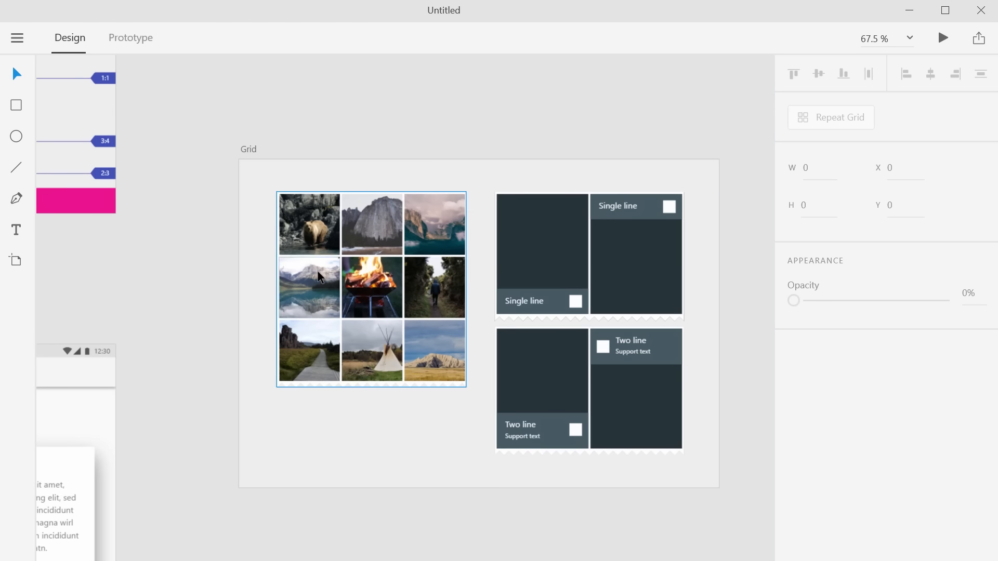
{"action": "left_click", "coordinate": [320, 277]}
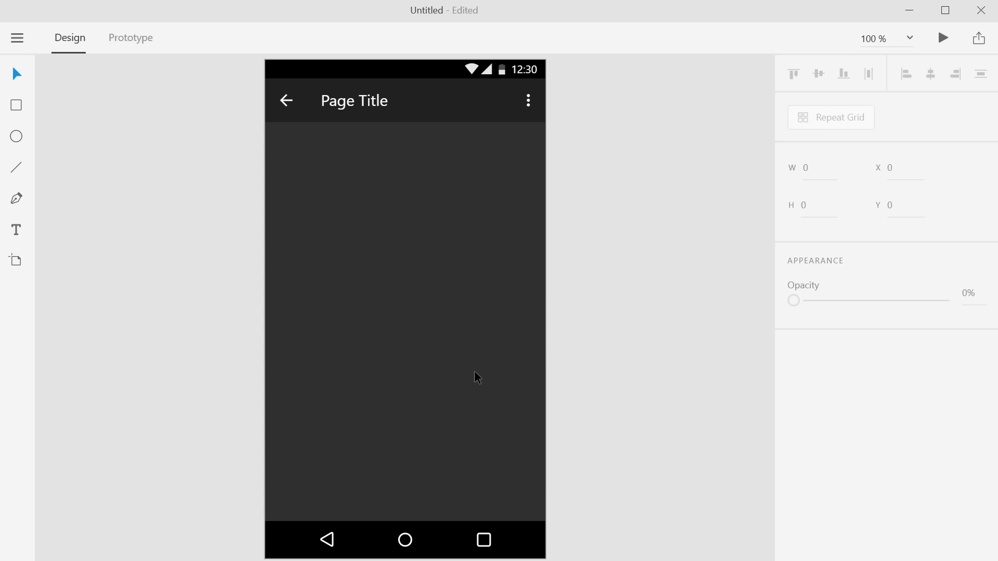
Paste the photo grid into the dark mobile artboard and place it directly beneath the title bar at X 0, Y 80
{"action": "key", "text": "ctrl+v"}
{"action": "left_click_drag", "start_coordinate": [484, 208], "coordinate": [435, 225]}
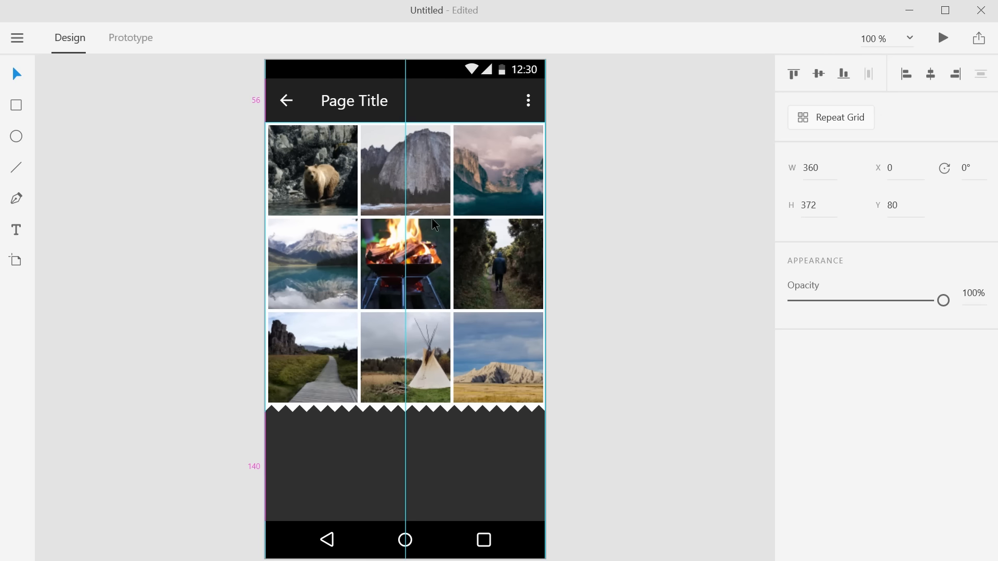
{"action": "left_click_drag", "start_coordinate": [434, 224], "coordinate": [434, 225]}
{"action": "left_click", "coordinate": [583, 236]}
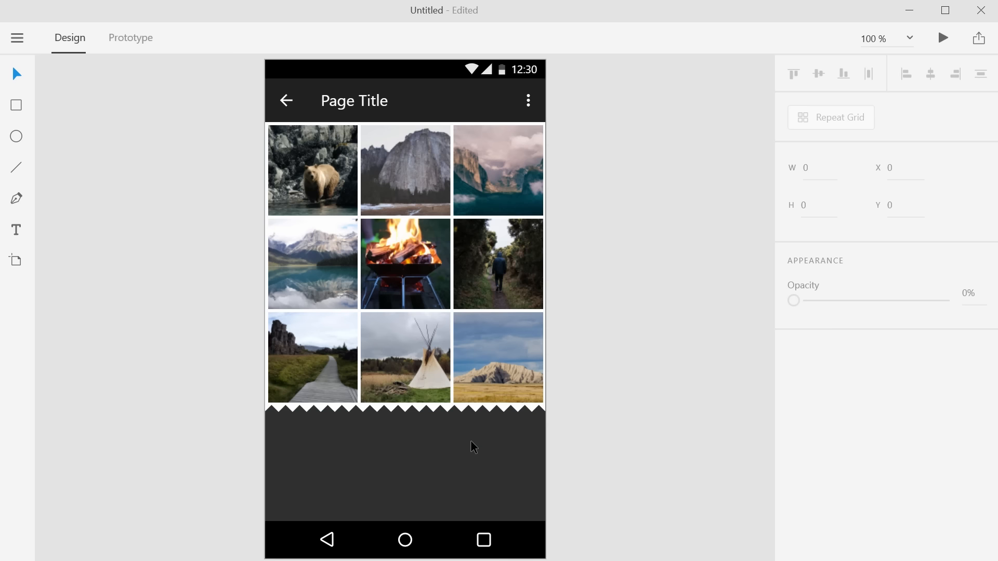
Turn off the white fill of the background shape behind the photo grid
{"action": "left_click", "coordinate": [461, 415]}
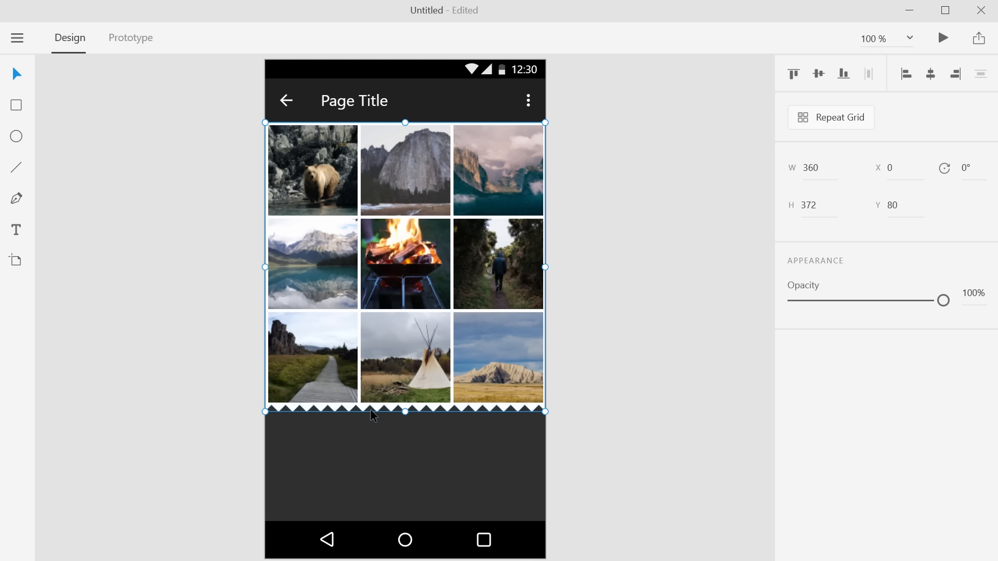
{"action": "left_click", "coordinate": [408, 449]}
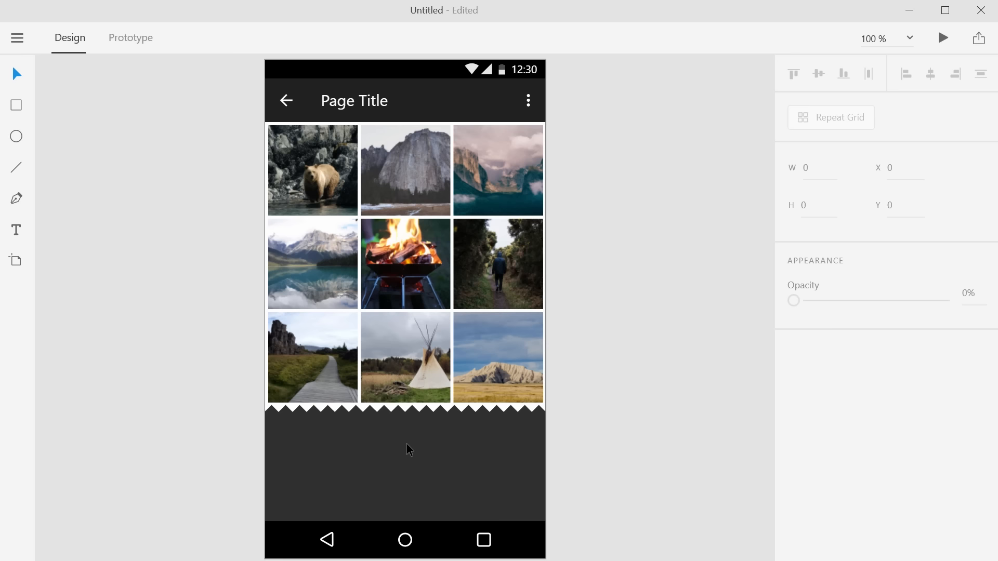
{"action": "left_click", "coordinate": [369, 413]}
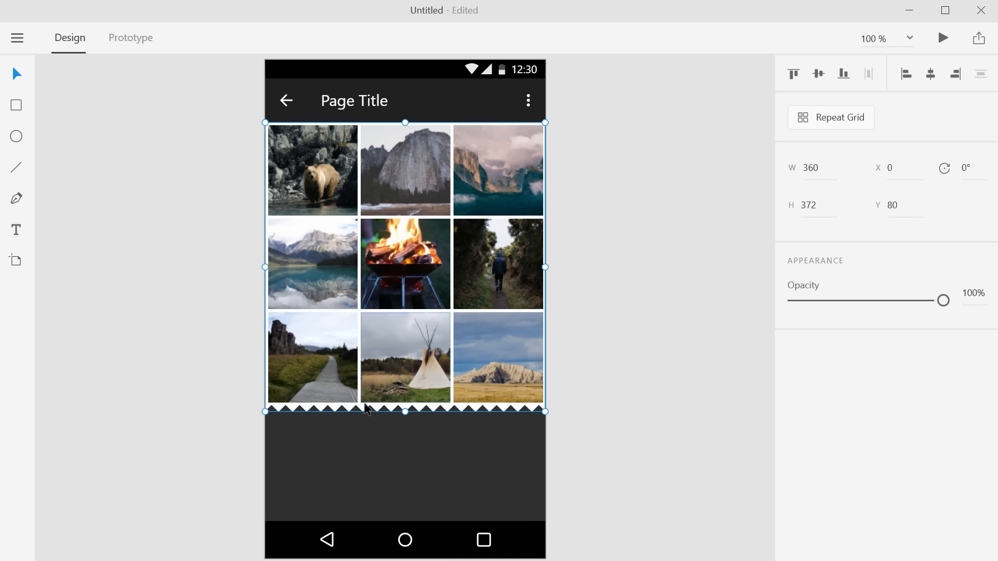
{"action": "double_click", "coordinate": [364, 407]}
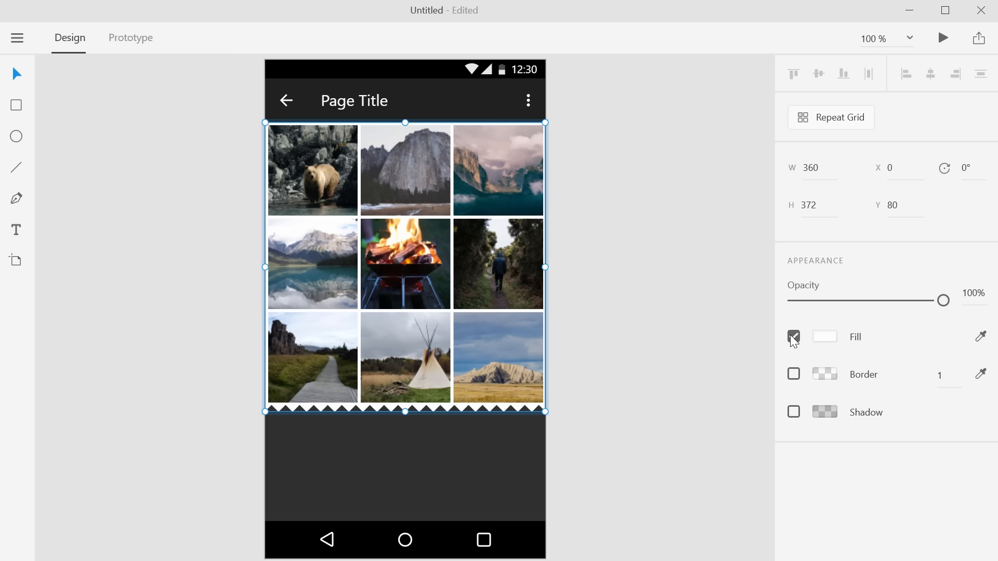
{"action": "left_click", "coordinate": [702, 320]}
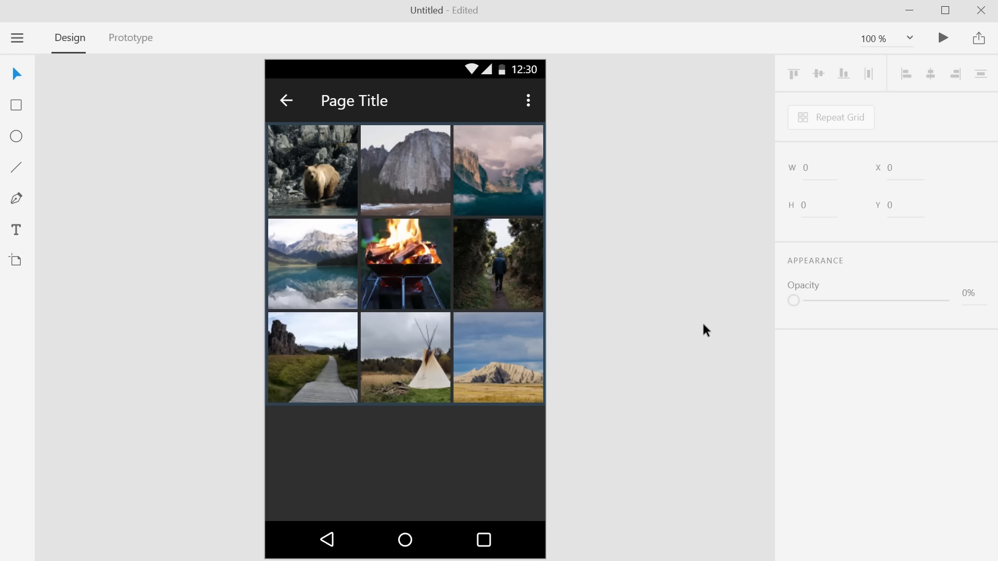
Extend the photo repeat grid down to the navigation bar, to a height of about 508
{"action": "left_click", "coordinate": [498, 380]}
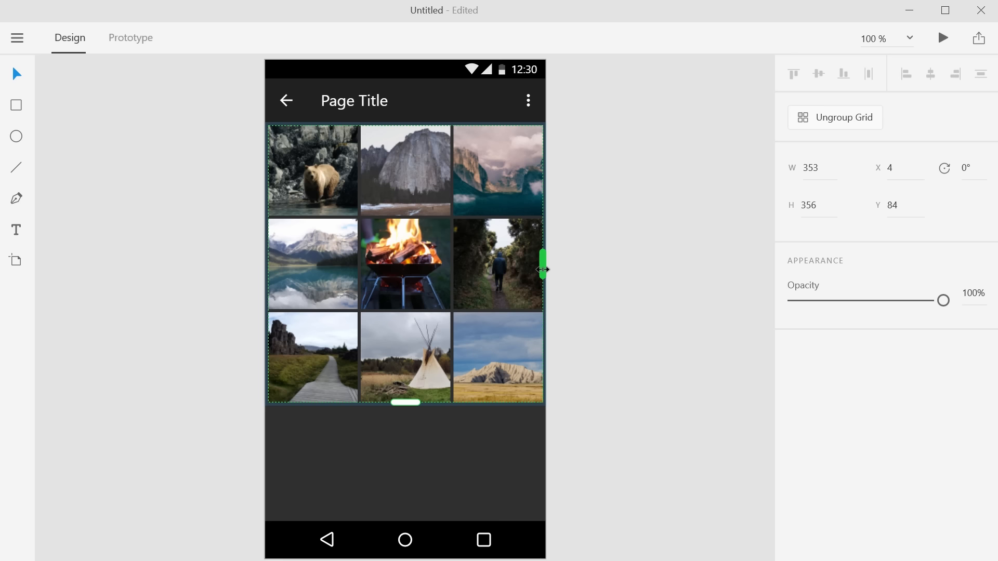
{"action": "left_click_drag", "start_coordinate": [405, 403], "coordinate": [409, 521]}
{"action": "left_click", "coordinate": [619, 326]}
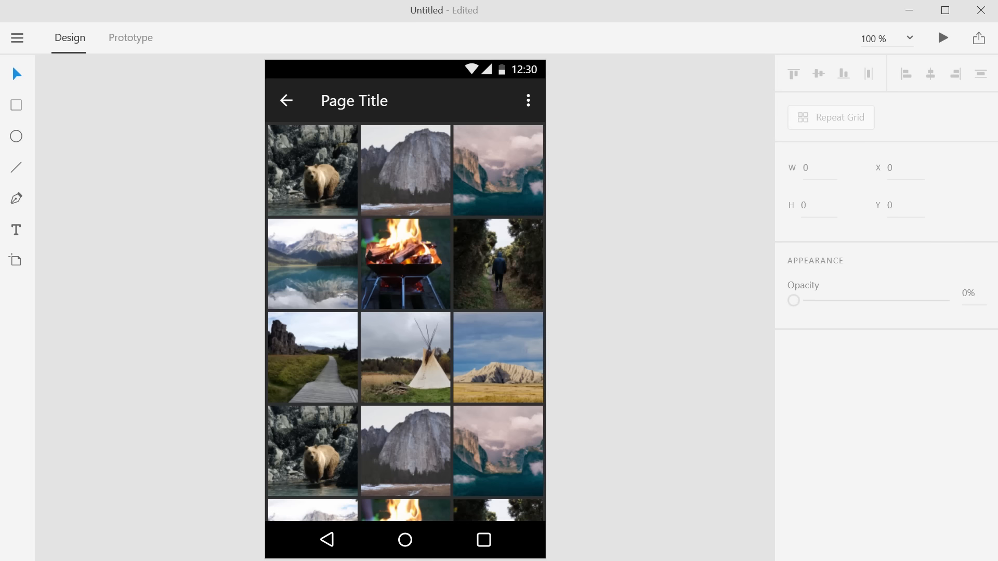
Duplicate the dark mobile artboard containing the photo grid
{"action": "left_click", "coordinate": [640, 240]}
{"action": "left_click_drag", "start_coordinate": [613, 179], "coordinate": [572, 212]}
{"action": "left_click", "coordinate": [280, 85]}
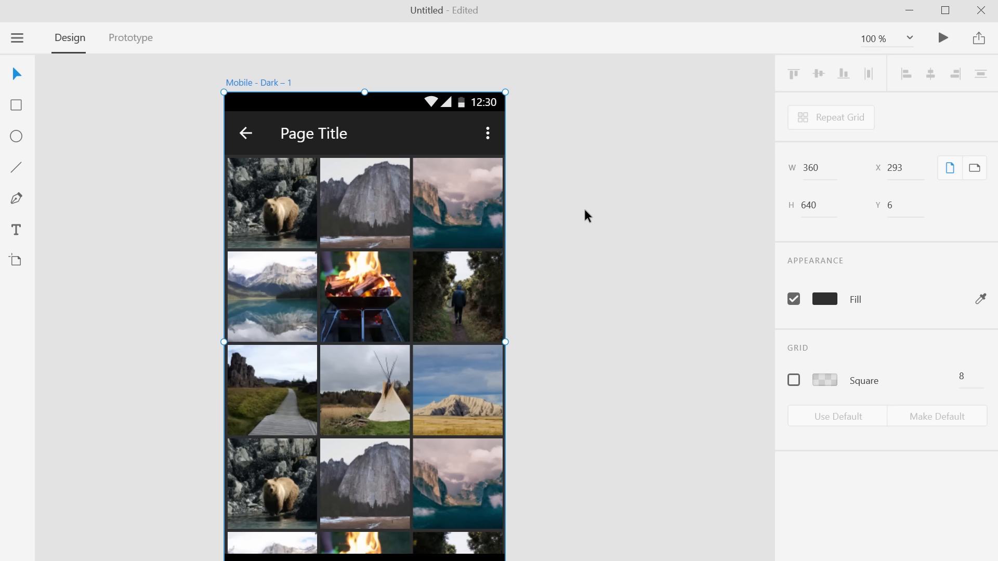
{"action": "key", "text": "ctrl+d"}
{"action": "left_click", "coordinate": [613, 304]}
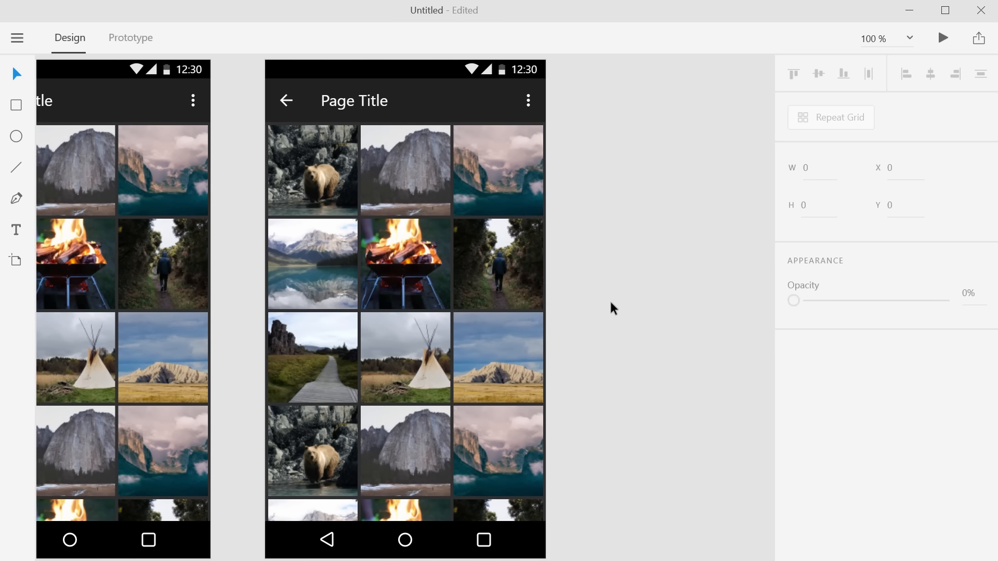
Break the photo repeat grid on the duplicated artboard into individual photos by ungrouping it
{"action": "scroll", "coordinate": [613, 305], "scroll_direction": "up", "scroll_amount": 1}
{"action": "left_click", "coordinate": [421, 227]}
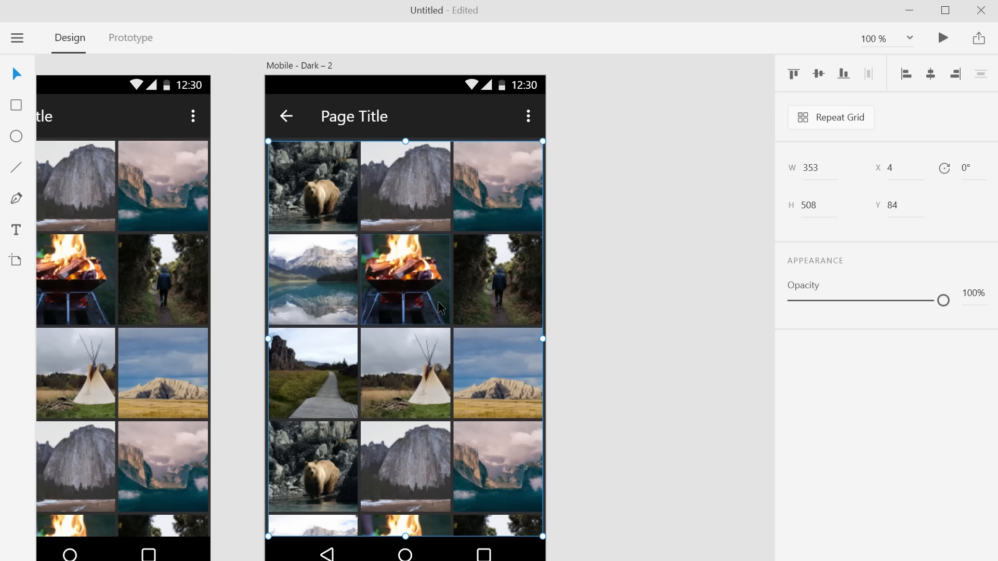
{"action": "right_click", "coordinate": [422, 193]}
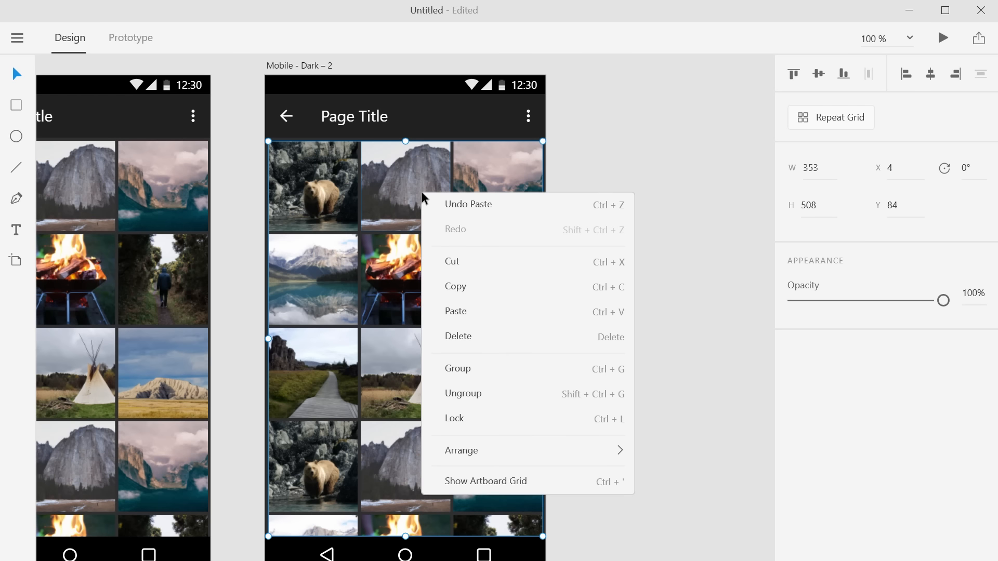
{"action": "left_click", "coordinate": [474, 393]}
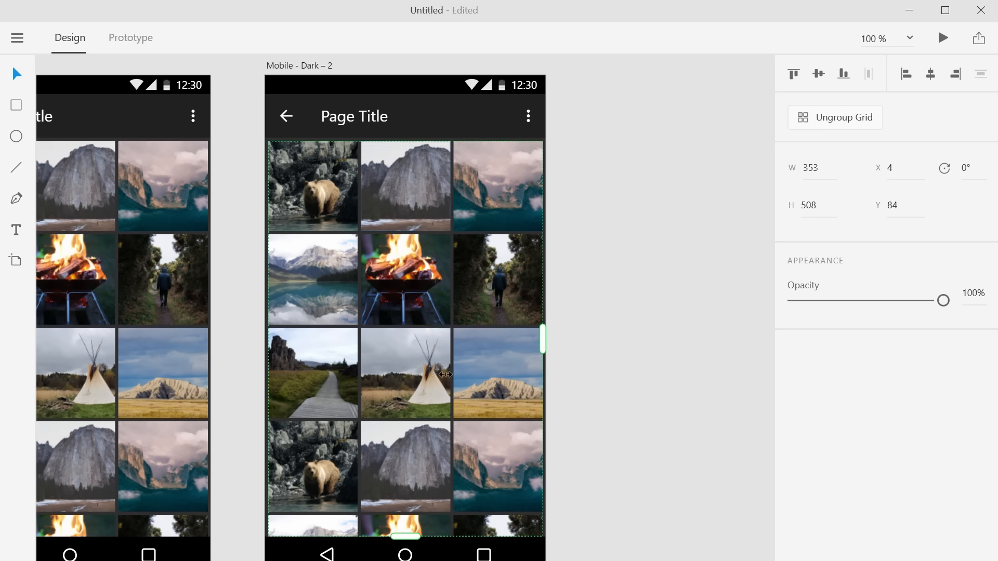
{"action": "left_click", "coordinate": [845, 118]}
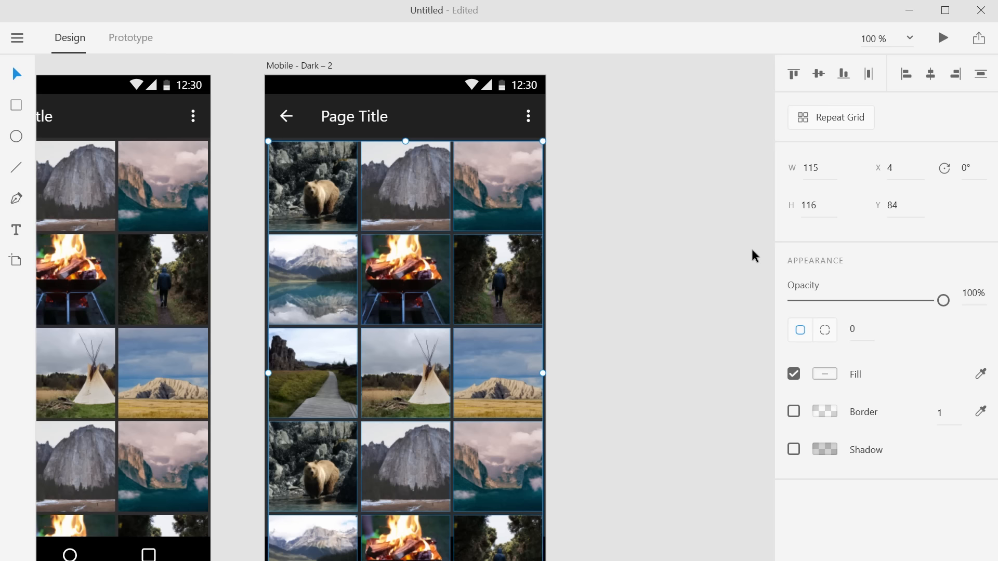
Delete the photos in the upper three rows except the first bear photo, plus the right-column photos in the rows beneath
{"action": "double_click", "coordinate": [503, 202]}
{"action": "left_click", "coordinate": [336, 301]}
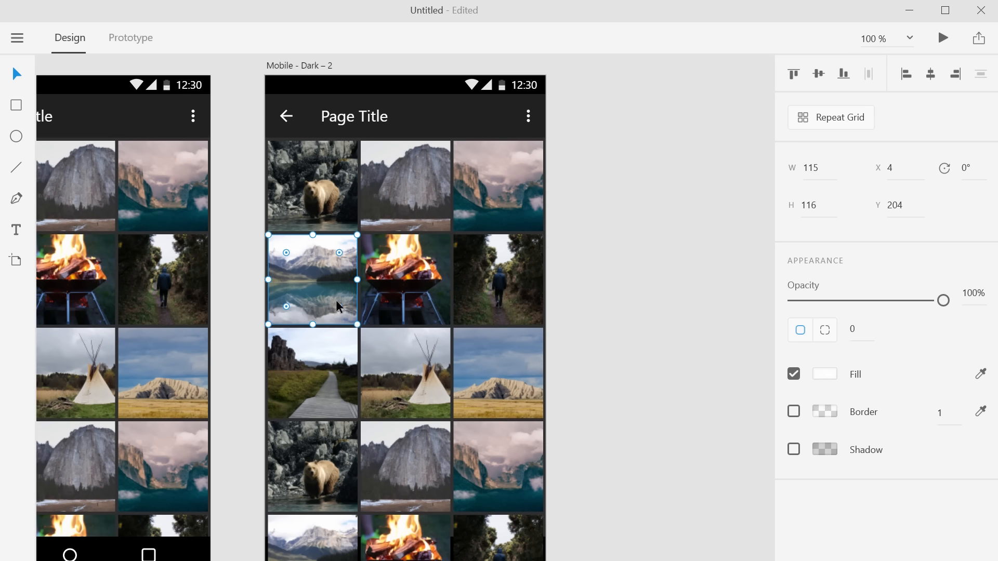
{"action": "scroll", "coordinate": [391, 215], "scroll_direction": "down", "scroll_amount": 1}
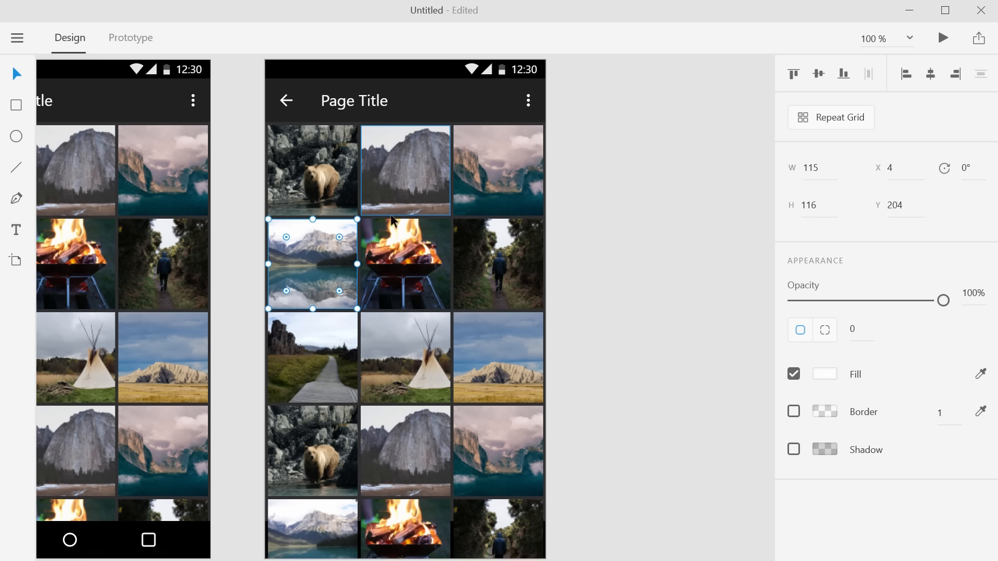
{"action": "left_click", "coordinate": [326, 181]}
{"action": "left_click", "coordinate": [422, 183]}
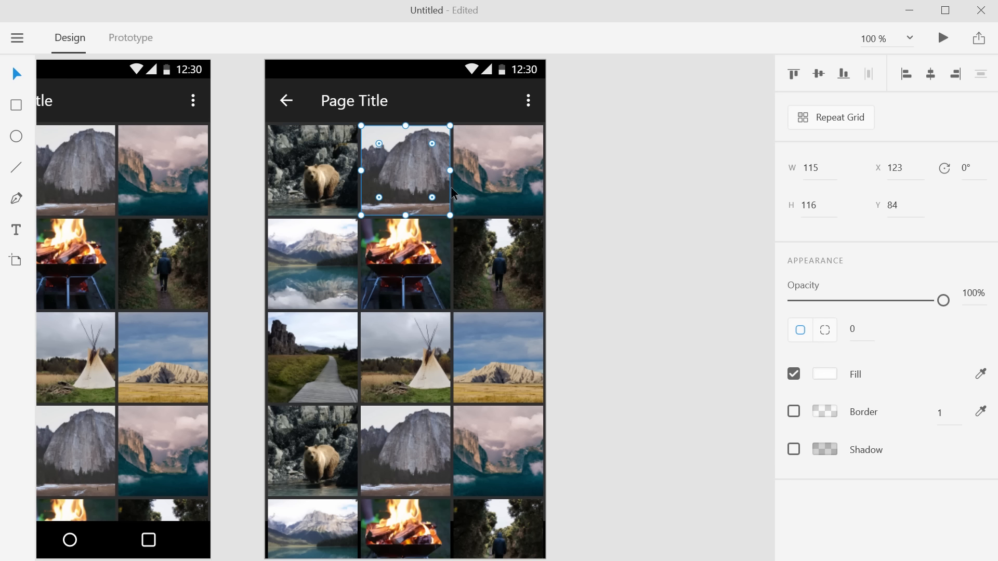
{"action": "left_click", "coordinate": [494, 198], "text": "shift"}
{"action": "left_click", "coordinate": [491, 258], "text": "shift"}
{"action": "left_click", "coordinate": [320, 267], "text": "shift"}
{"action": "left_click", "coordinate": [331, 359], "text": "shift"}
{"action": "left_click", "coordinate": [481, 443], "text": "shift"}
{"action": "left_click", "coordinate": [494, 536], "text": "shift"}
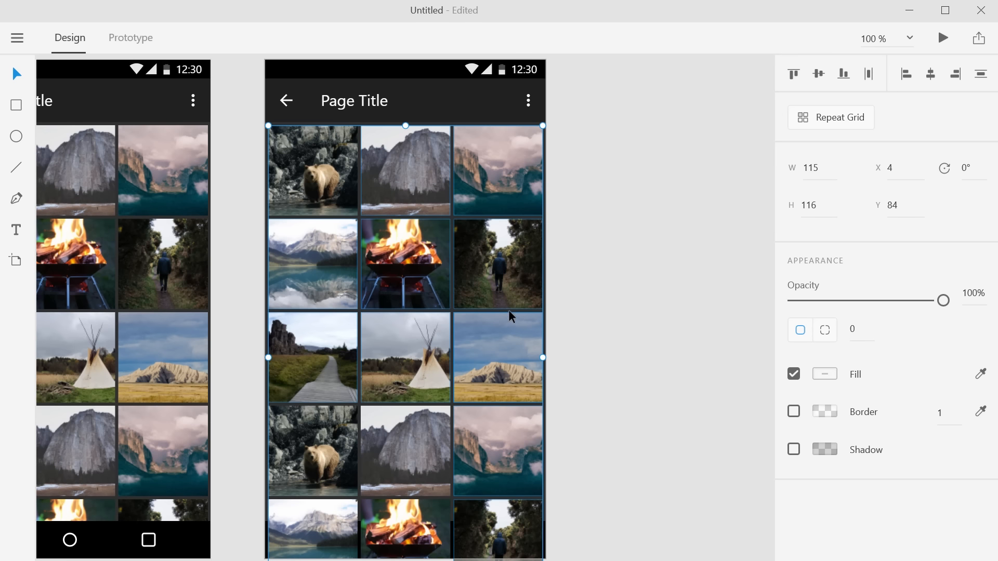
{"action": "scroll", "coordinate": [509, 310], "scroll_direction": "down", "scroll_amount": 2}
{"action": "key", "text": "Delete"}
{"action": "left_click", "coordinate": [482, 307]}
{"action": "key", "text": "Delete"}
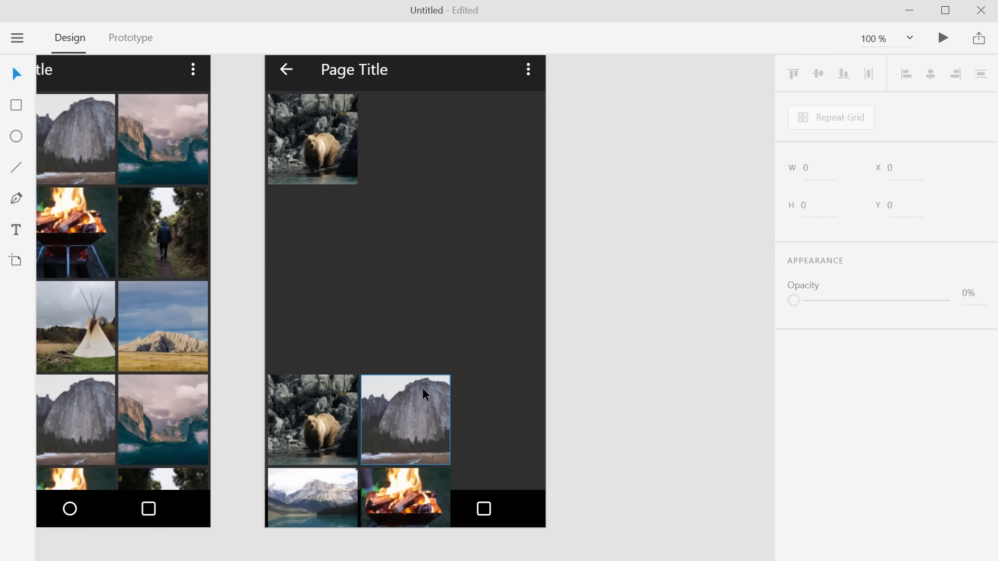
Delete the remaining bear, rock, lake and campfire photos in the two lowest rows of the duplicated artboard
{"action": "left_click", "coordinate": [422, 388]}
{"action": "key", "text": "Delete"}
{"action": "left_click", "coordinate": [322, 424]}
{"action": "key", "text": "Delete"}
{"action": "left_click", "coordinate": [329, 489]}
{"action": "key", "text": "Delete"}
{"action": "left_click", "coordinate": [406, 496]}
{"action": "key", "text": "Delete"}
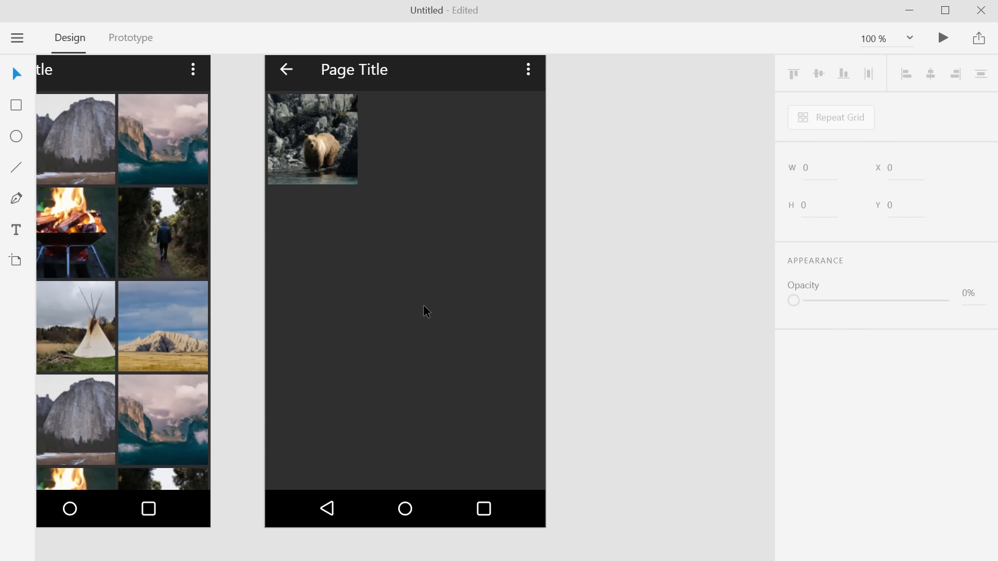
Enlarge the bear photo to the full artboard width, 360 wide by 363 high
{"action": "scroll", "coordinate": [423, 304], "scroll_direction": "up", "scroll_amount": 2}
{"action": "left_click", "coordinate": [350, 210]}
{"action": "left_click_drag", "start_coordinate": [357, 215], "coordinate": [611, 408]}
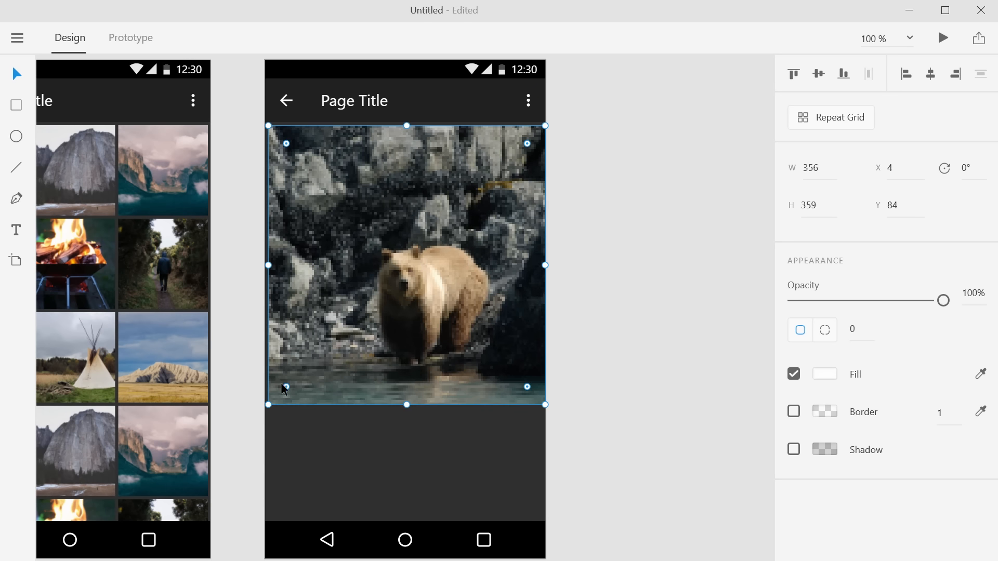
{"action": "left_click_drag", "start_coordinate": [269, 405], "coordinate": [265, 408]}
Position the enlarged bear photo directly beneath the title bar at X 0, Y 81
{"action": "left_click_drag", "start_coordinate": [387, 209], "coordinate": [473, 144]}
{"action": "key", "text": "Down"}
{"action": "key", "text": "Up"}
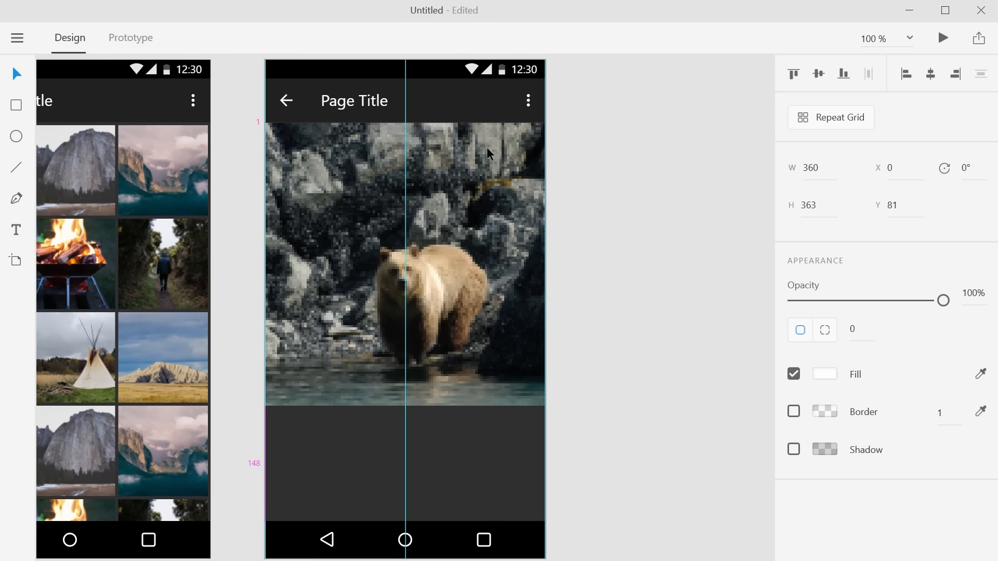
{"action": "left_click", "coordinate": [623, 256]}
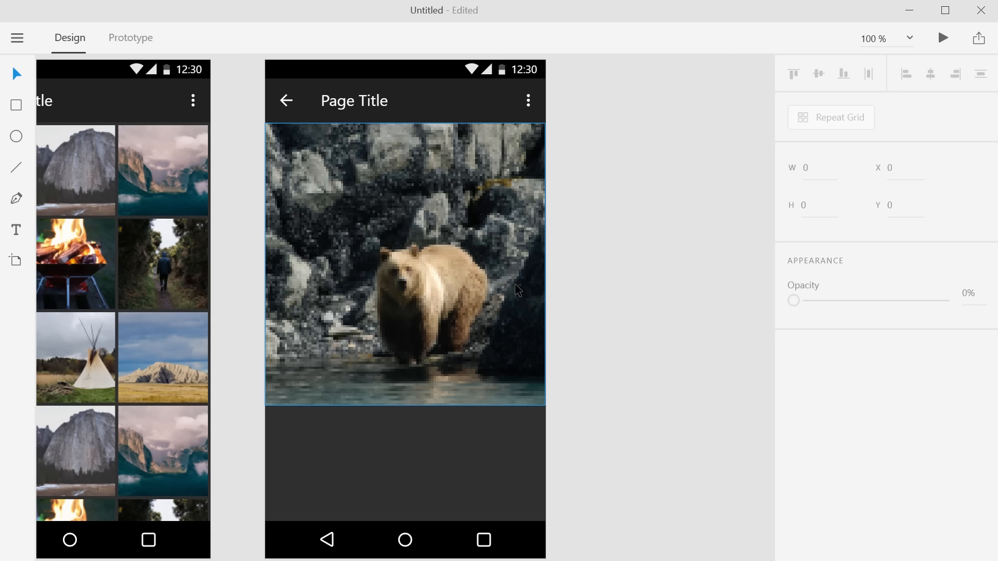
Switch to the browser showing the Pixabay Kodiak brown bear photo and select the page's web address
{"action": "left_click_drag", "start_coordinate": [389, 228], "coordinate": [536, 224]}
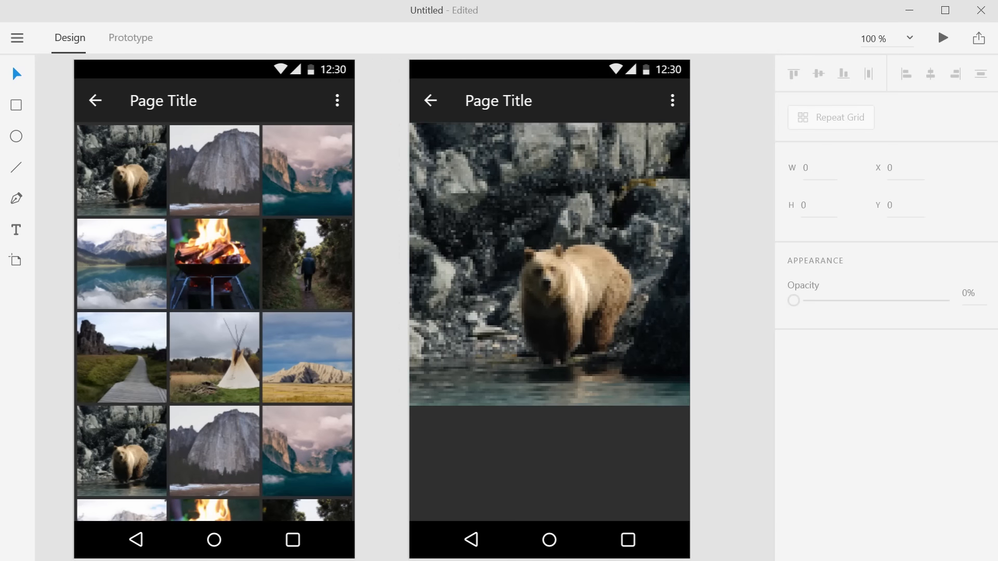
{"action": "key", "text": "alt+Tab"}
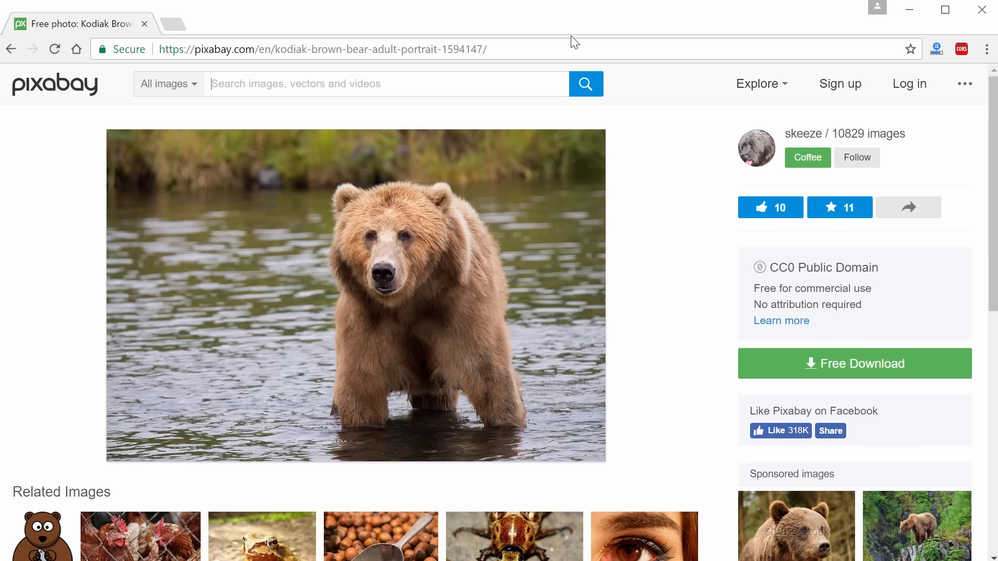
{"action": "left_click", "coordinate": [495, 46]}
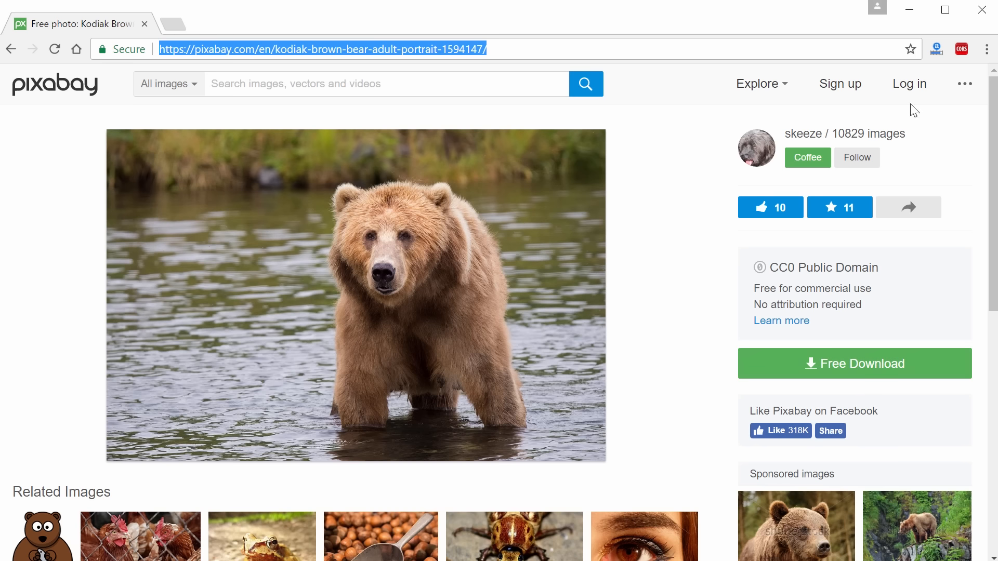
Return to Adobe XD and replace the enlarged bear photo and the grid's first bear thumbnail with the Kodiak brown bear picture
{"action": "left_click", "coordinate": [909, 11]}
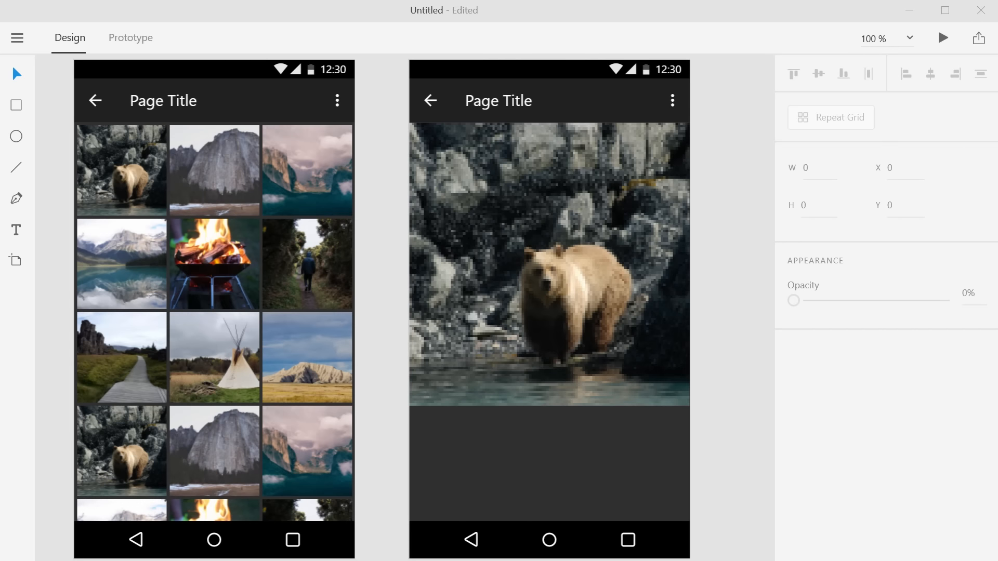
{"action": "left_click_drag", "start_coordinate": [881, 394], "coordinate": [555, 266]}
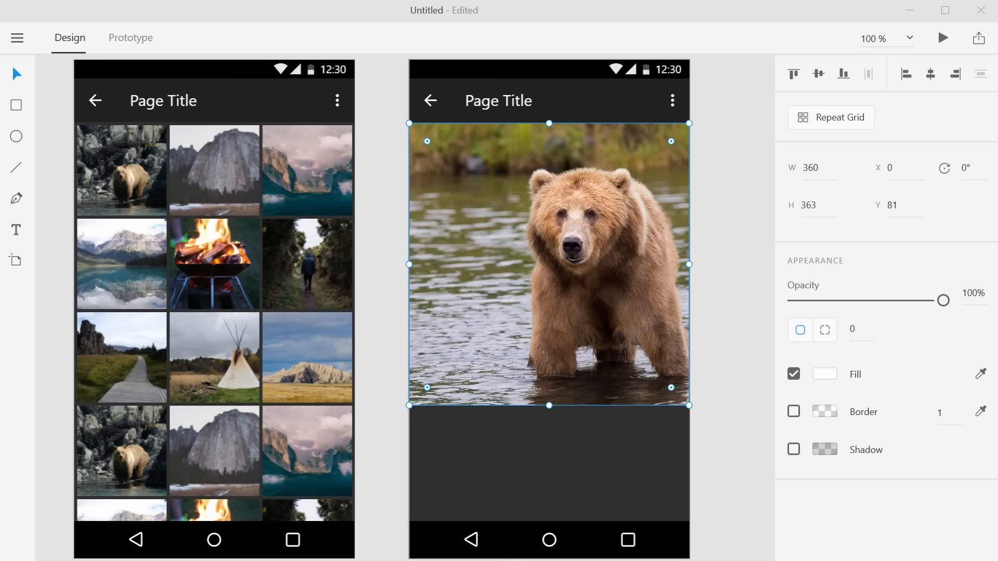
{"action": "left_click_drag", "start_coordinate": [120, 174], "coordinate": [121, 183]}
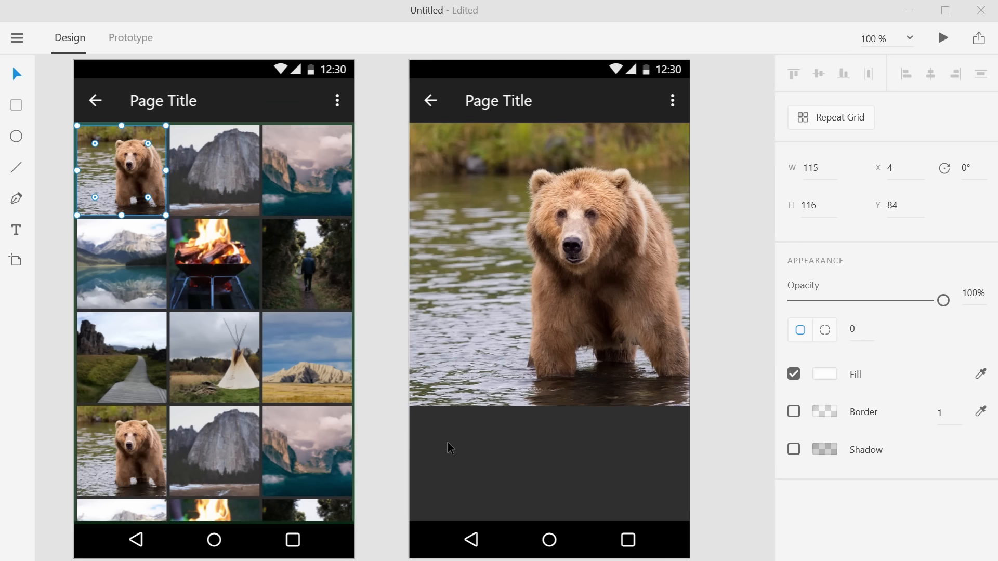
{"action": "left_click", "coordinate": [500, 475]}
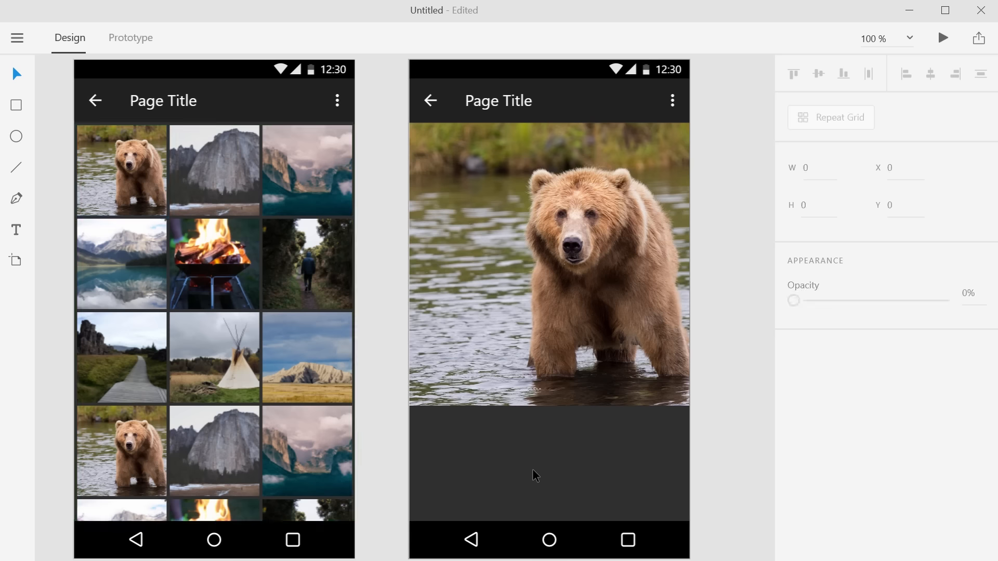
Shorten the enlarged bear photo from its lower edge so it ends about halfway down the detail artboard, keeping its full width
{"action": "left_click", "coordinate": [560, 376]}
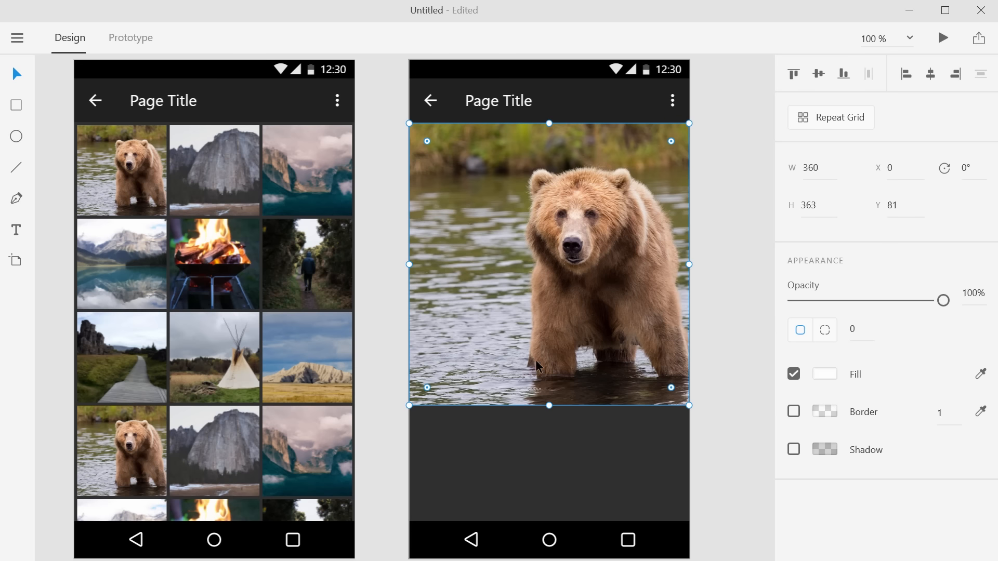
{"action": "left_click_drag", "start_coordinate": [549, 406], "coordinate": [553, 320]}
{"action": "left_click", "coordinate": [573, 361]}
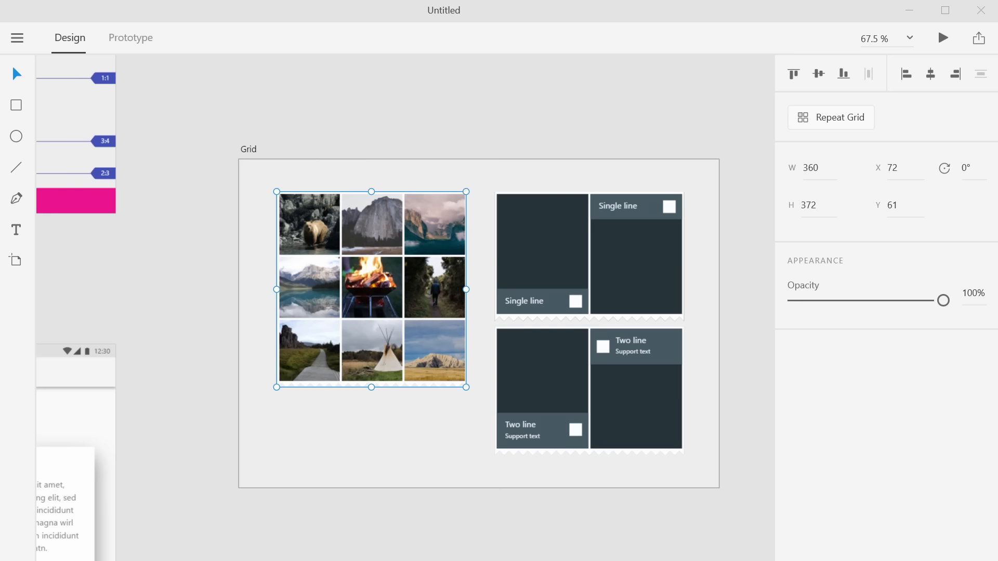
Examine the Typography artboard in the UI kit document for the text styles and dark theme default type colors
{"action": "key", "text": "alt"}
{"action": "left_click", "coordinate": [234, 271]}
{"action": "scroll", "coordinate": [234, 271], "scroll_direction": "down", "scroll_amount": 3}
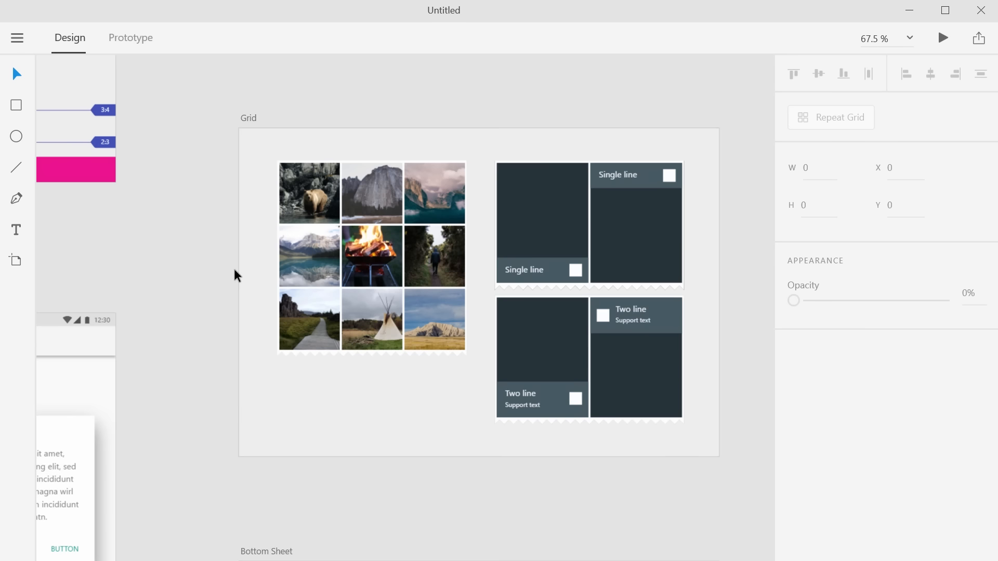
{"action": "scroll", "coordinate": [232, 267], "scroll_direction": "down", "scroll_amount": 6}
{"action": "scroll", "coordinate": [232, 266], "scroll_direction": "down", "scroll_amount": 1}
{"action": "left_click_drag", "start_coordinate": [231, 241], "coordinate": [401, 432]}
{"action": "scroll", "coordinate": [284, 281], "scroll_direction": "up", "scroll_amount": 6}
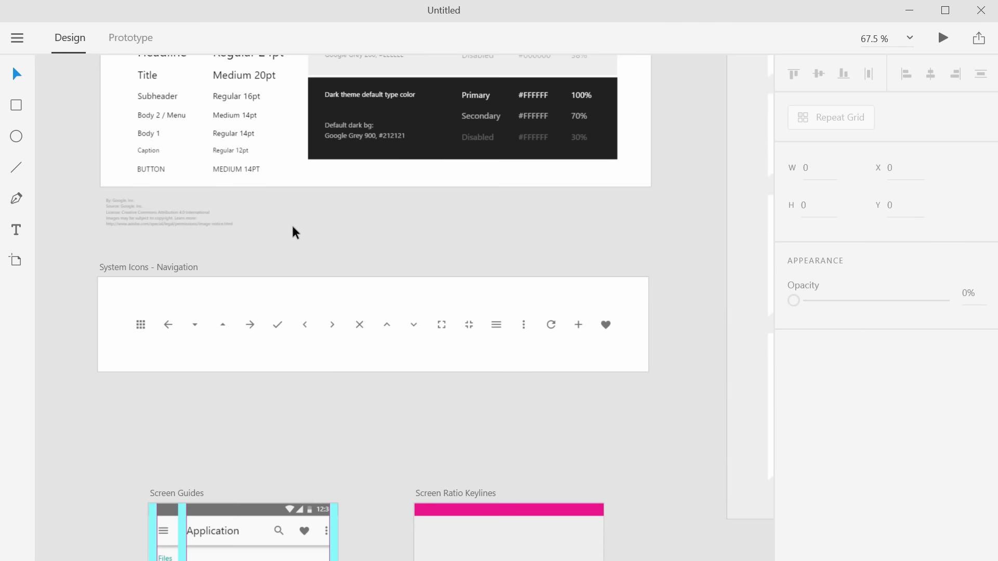
{"action": "scroll", "coordinate": [303, 181], "scroll_direction": "up", "scroll_amount": 4}
{"action": "left_click_drag", "start_coordinate": [301, 164], "coordinate": [385, 423]}
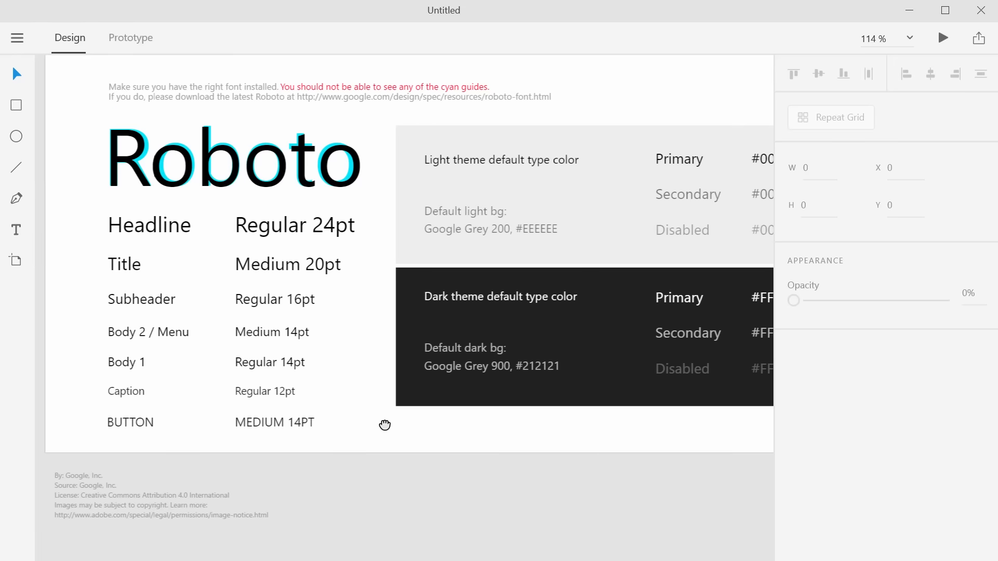
{"action": "left_click_drag", "start_coordinate": [555, 425], "coordinate": [395, 416]}
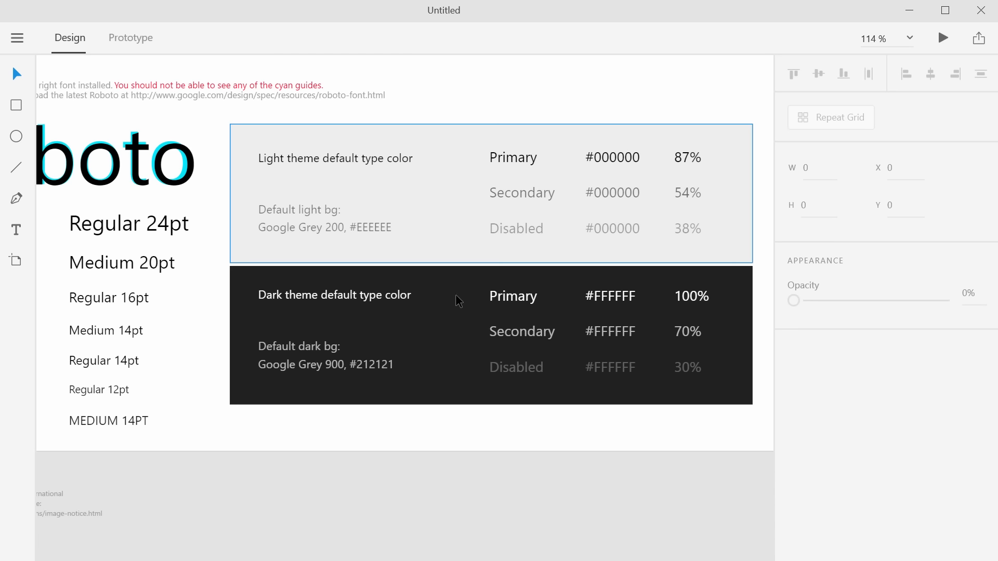
{"action": "left_click", "coordinate": [451, 307]}
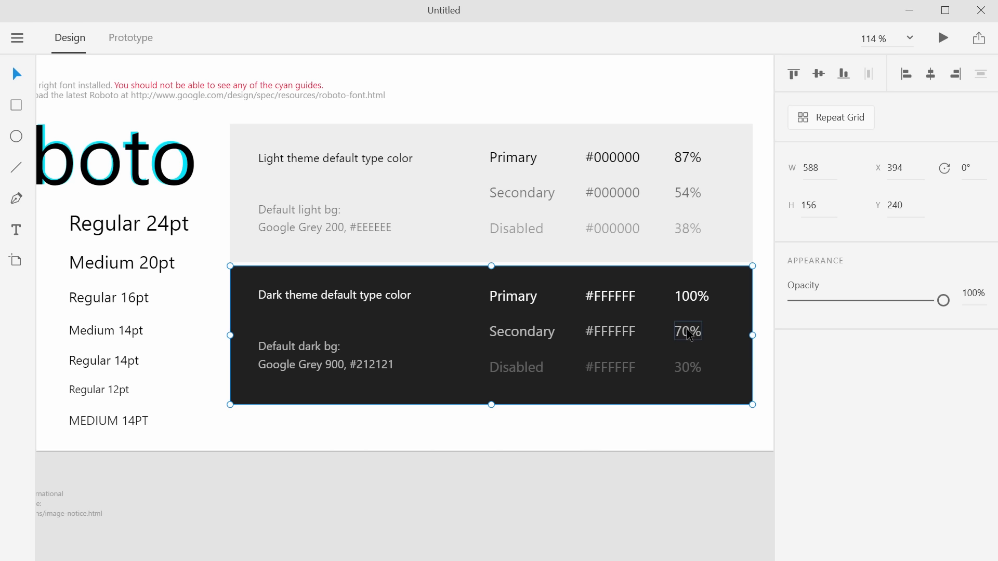
Copy the Roboto type style group from the Typography artboard onto the bear detail artboard and place it at X 34, Y 144
{"action": "key", "text": "space"}
{"action": "left_click_drag", "start_coordinate": [432, 312], "coordinate": [628, 338]}
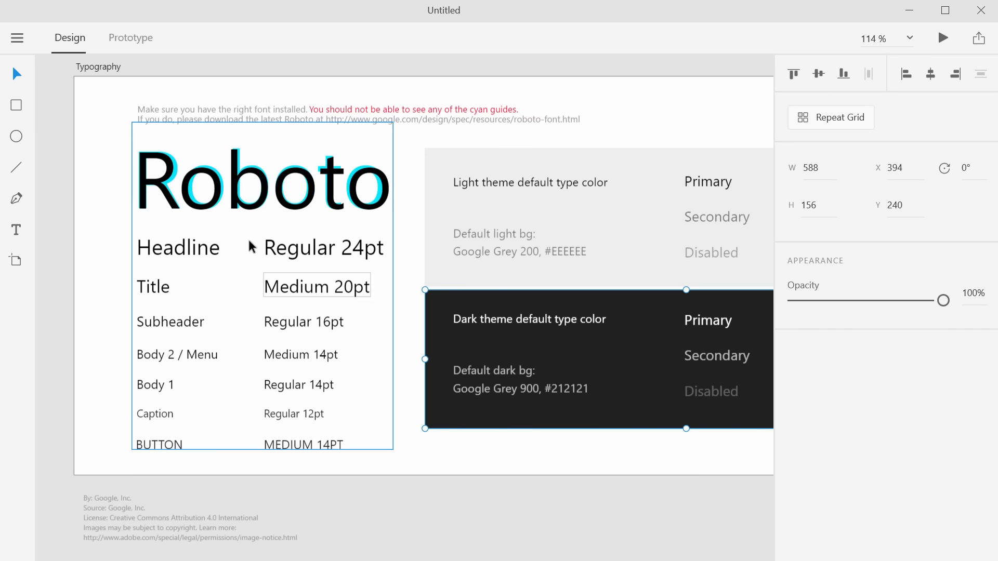
{"action": "left_click", "coordinate": [306, 247]}
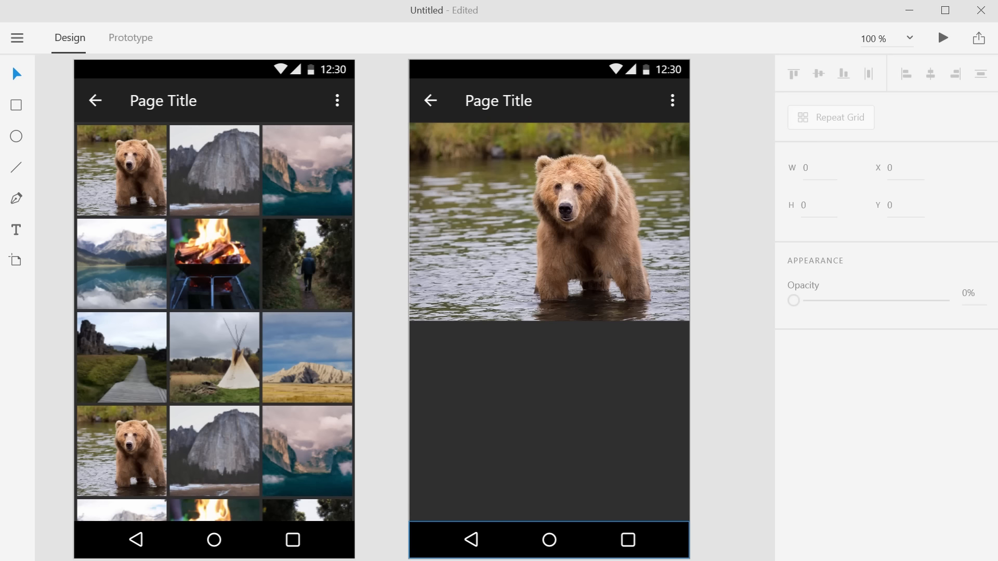
{"action": "key", "text": "ctrl+v"}
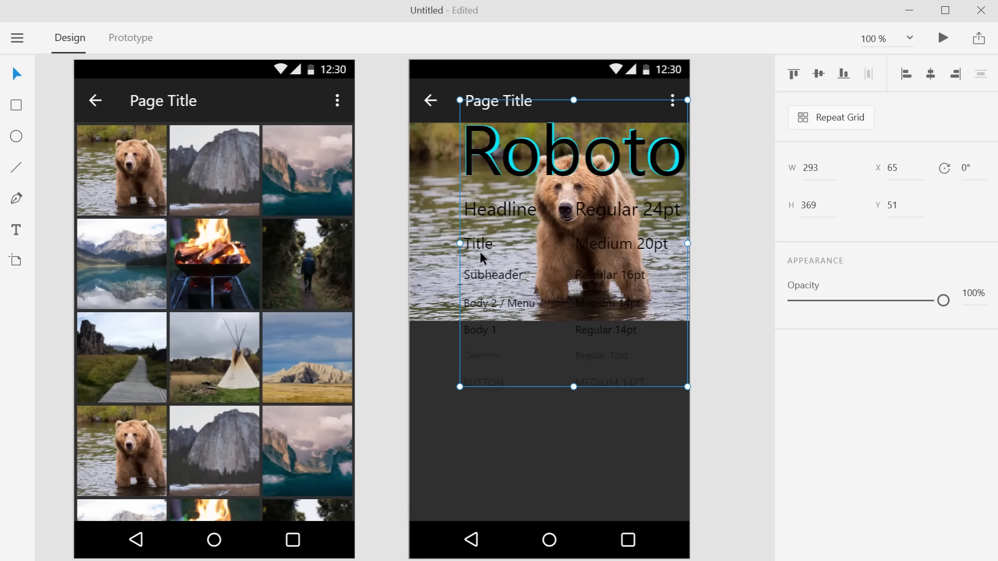
{"action": "left_click_drag", "start_coordinate": [518, 165], "coordinate": [509, 234]}
Ungroup the pasted Roboto type style samples on the bear detail artboard
{"action": "right_click", "coordinate": [509, 238]}
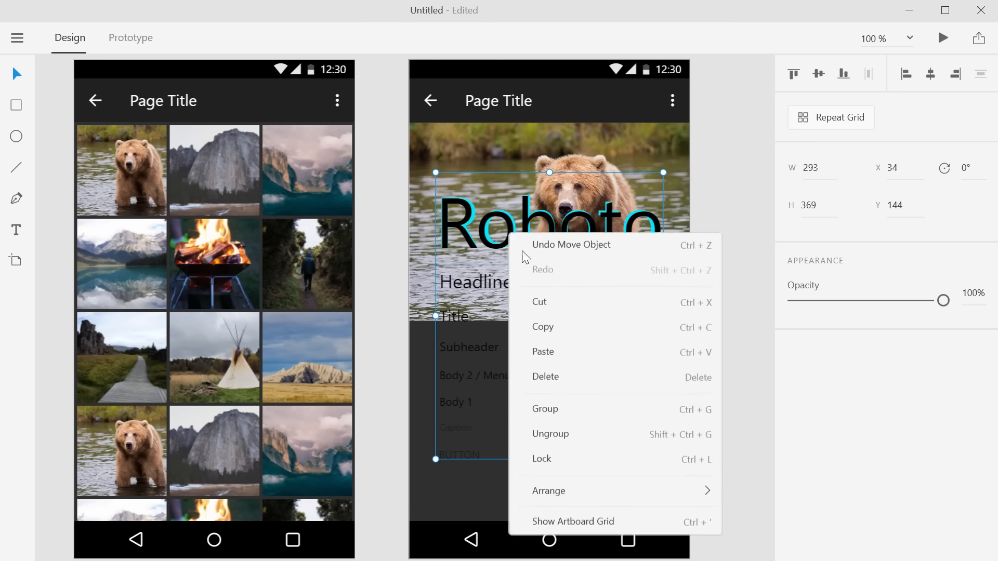
{"action": "left_click", "coordinate": [555, 438]}
{"action": "left_click", "coordinate": [691, 171]}
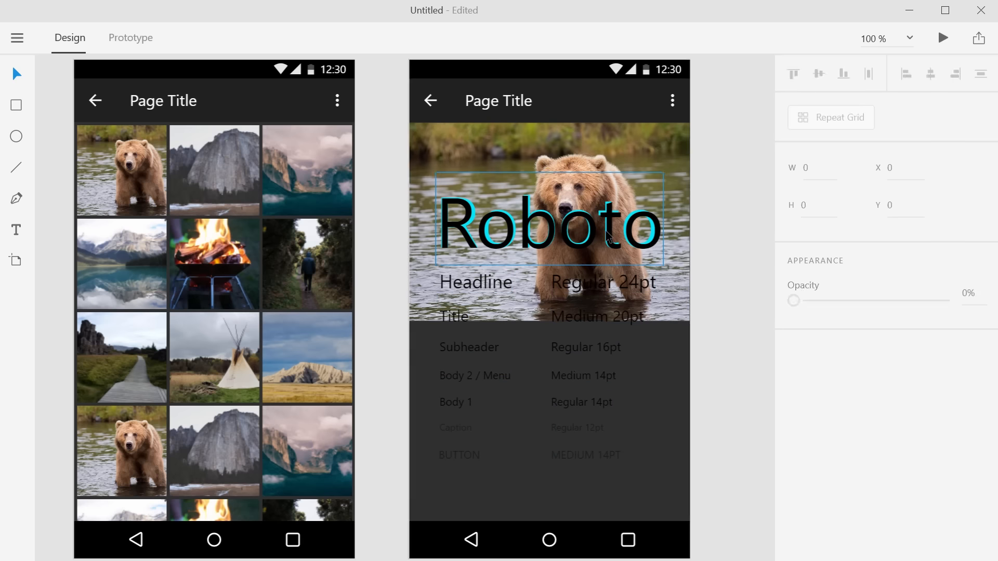
Delete the large Roboto heading and the Headline sample from the detail artboard
{"action": "left_click", "coordinate": [570, 235]}
{"action": "key", "text": "Delete"}
{"action": "left_click", "coordinate": [502, 283]}
{"action": "key", "text": "Delete"}
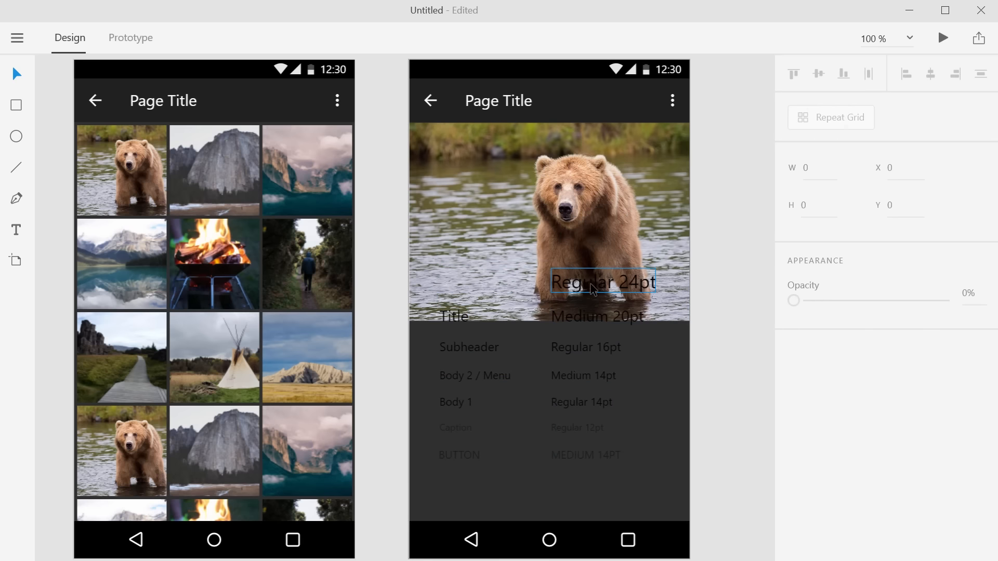
Delete the whole column of font specification labels, from Regular 24pt down to MEDIUM 14PT
{"action": "left_click", "coordinate": [575, 285]}
{"action": "key", "text": "Delete"}
{"action": "left_click", "coordinate": [587, 315]}
{"action": "key", "text": "Delete"}
{"action": "left_click", "coordinate": [585, 348]}
{"action": "key", "text": "Delete"}
{"action": "left_click", "coordinate": [583, 376]}
{"action": "key", "text": "Delete"}
{"action": "left_click", "coordinate": [581, 402]}
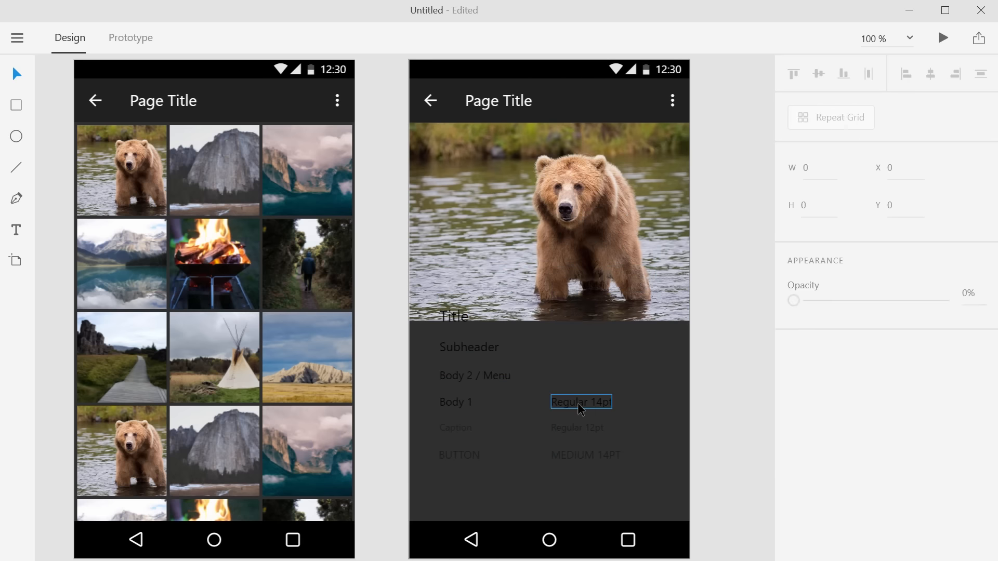
{"action": "key", "text": "Delete"}
{"action": "left_click", "coordinate": [580, 438]}
{"action": "key", "text": "Delete"}
{"action": "left_click", "coordinate": [576, 457]}
{"action": "key", "text": "Delete"}
Delete the BUTTON, Caption and Body 1 text samples from the detail artboard
{"action": "left_click", "coordinate": [458, 455]}
{"action": "key", "text": "Delete"}
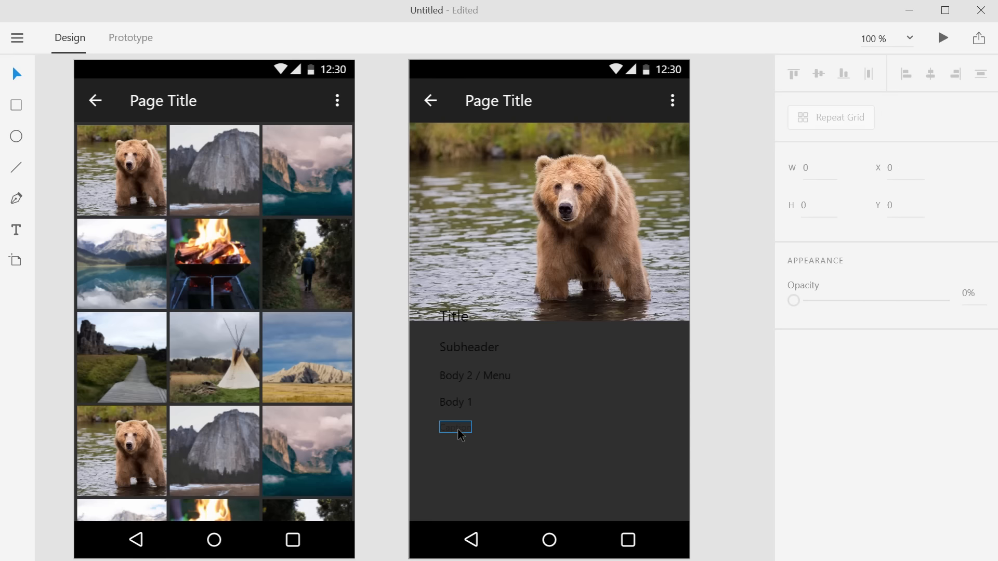
{"action": "left_click", "coordinate": [458, 429]}
{"action": "key", "text": "Delete"}
{"action": "left_click", "coordinate": [457, 404]}
{"action": "key", "text": "Delete"}
{"action": "left_click", "coordinate": [464, 317]}
{"action": "key", "text": "Delete"}
{"action": "left_click", "coordinate": [473, 349]}
{"action": "key", "text": "ctrl+z"}
Delete the Subheader sample and move the Title and Body 2 / Menu texts together below the bear photo, to X 39, Y 371
{"action": "left_click", "coordinate": [472, 348]}
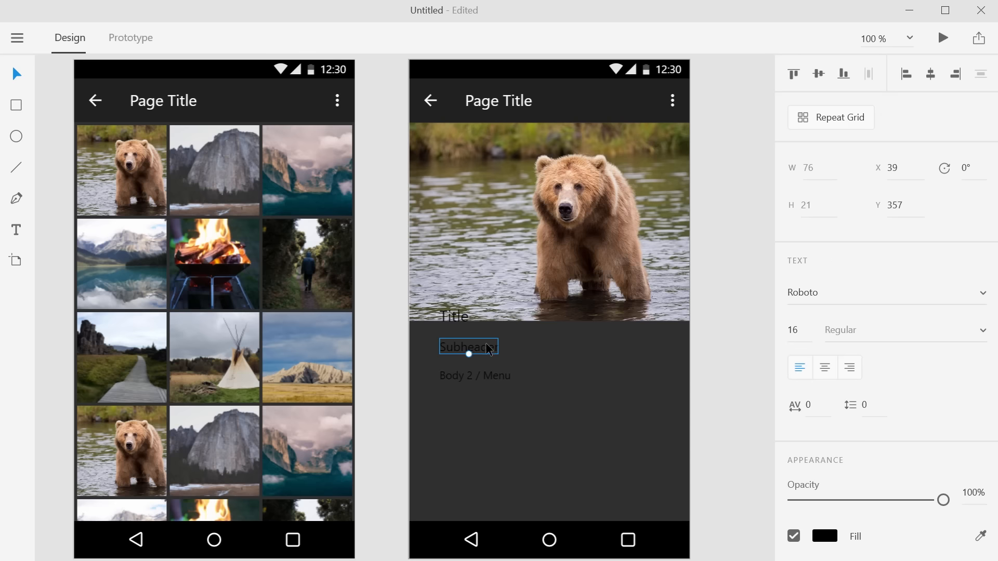
{"action": "key", "text": "Delete"}
{"action": "left_click", "coordinate": [453, 317]}
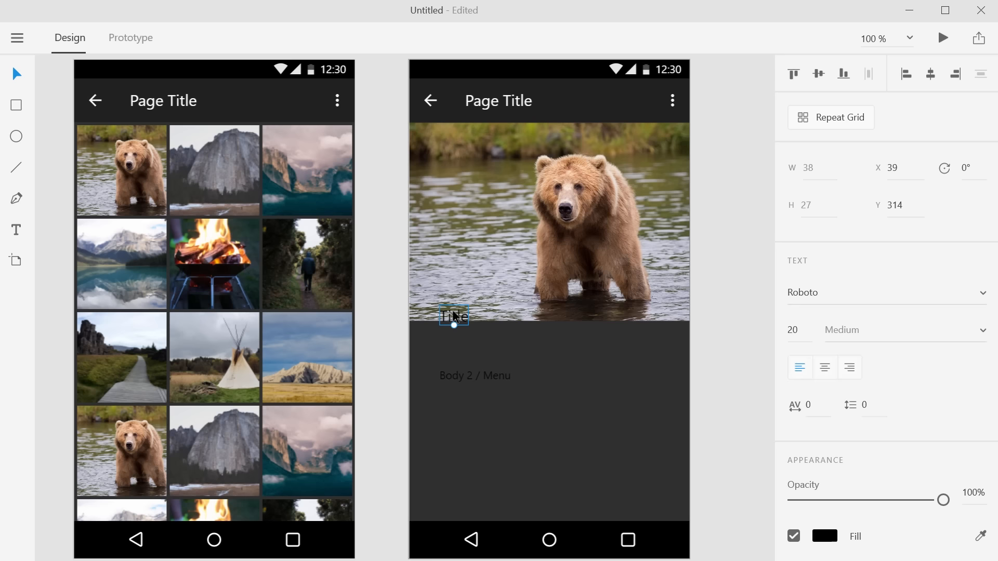
{"action": "left_click", "coordinate": [466, 373], "text": "shift"}
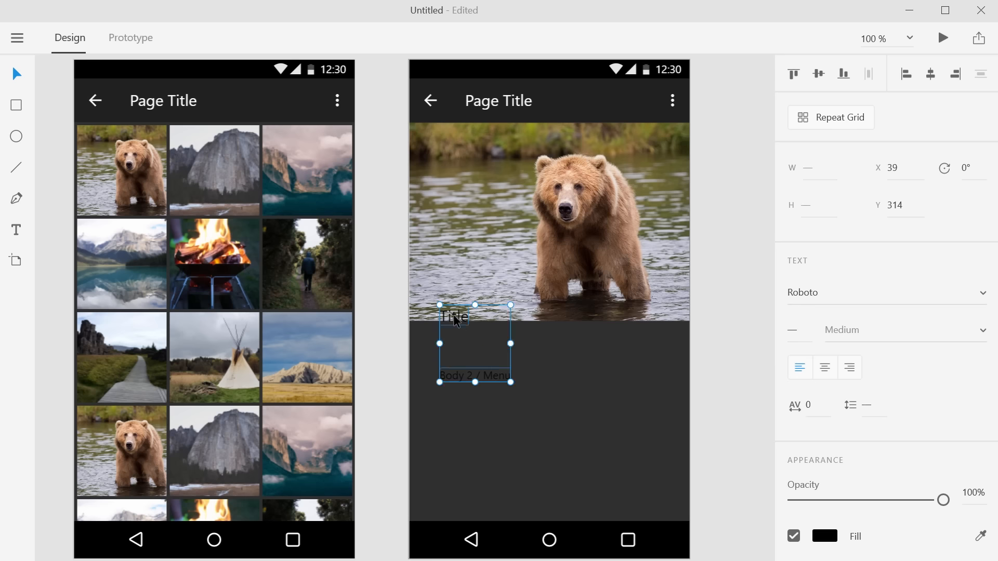
{"action": "left_click_drag", "start_coordinate": [450, 325], "coordinate": [451, 360]}
{"action": "left_click", "coordinate": [460, 341]}
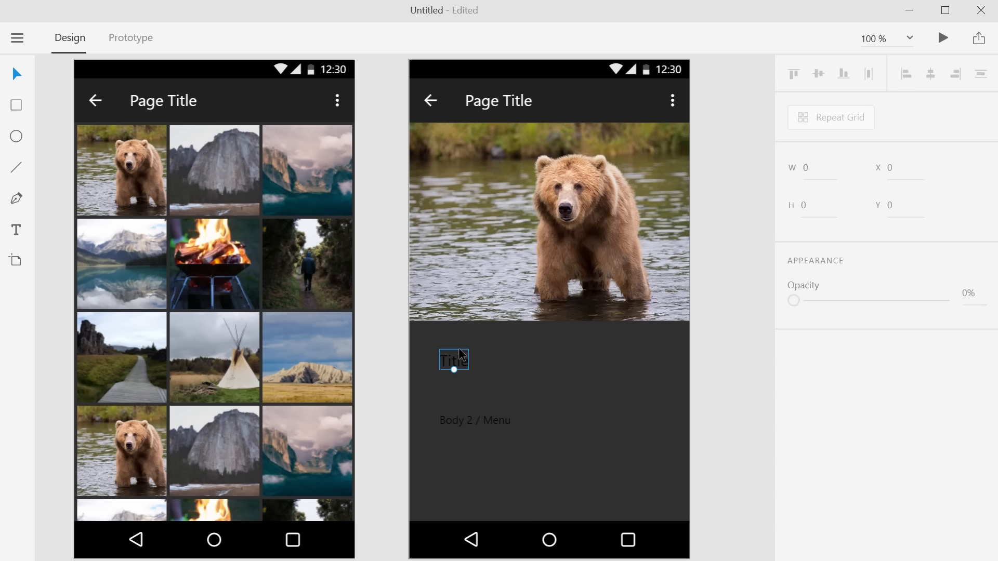
Set the fill of the Title and Body 2 / Menu texts to white, #FFFFFF
{"action": "left_click", "coordinate": [461, 358]}
{"action": "left_click", "coordinate": [475, 418], "text": "shift"}
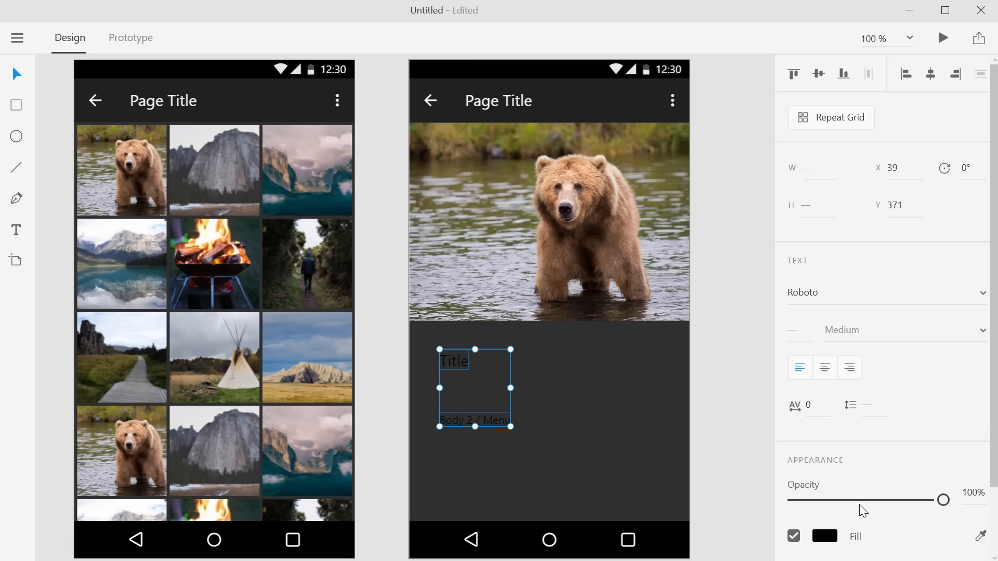
{"action": "left_click", "coordinate": [825, 536]}
{"action": "left_click_drag", "start_coordinate": [668, 366], "coordinate": [560, 275]}
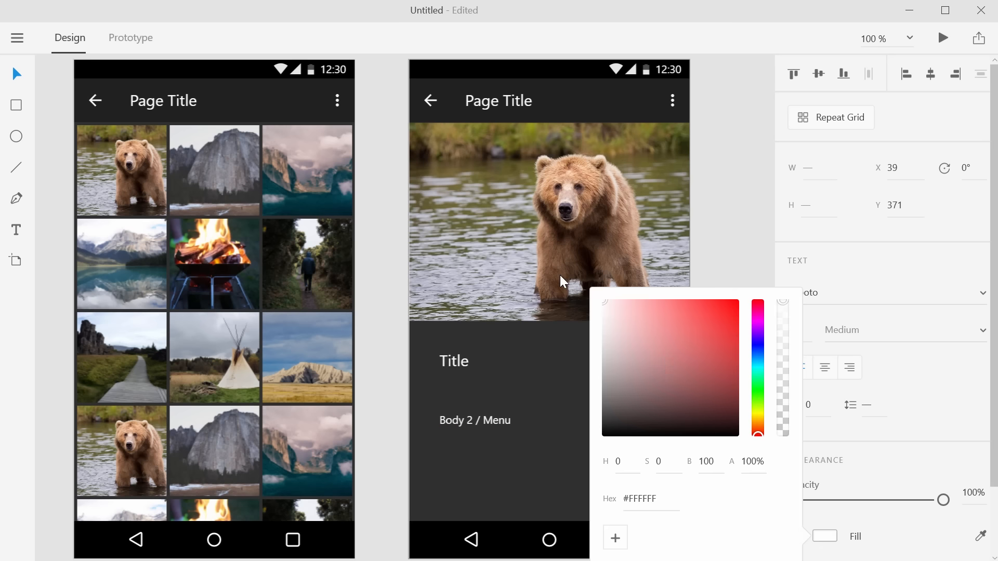
{"action": "left_click", "coordinate": [556, 393]}
Move the Body 2 / Menu text up closer to the Title, to Y 425, and select its wording for editing
{"action": "left_click", "coordinate": [489, 426]}
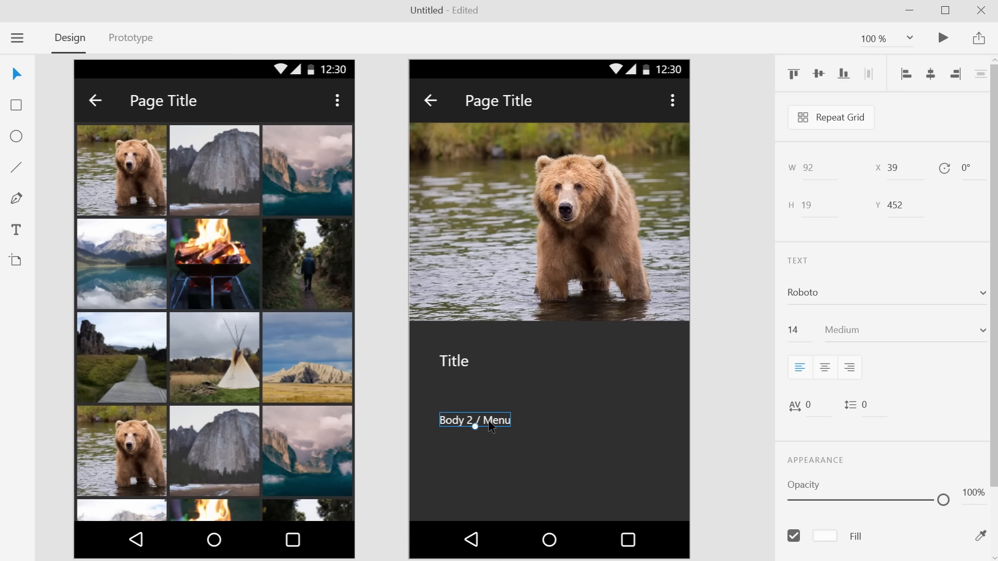
{"action": "left_click_drag", "start_coordinate": [491, 426], "coordinate": [491, 405]}
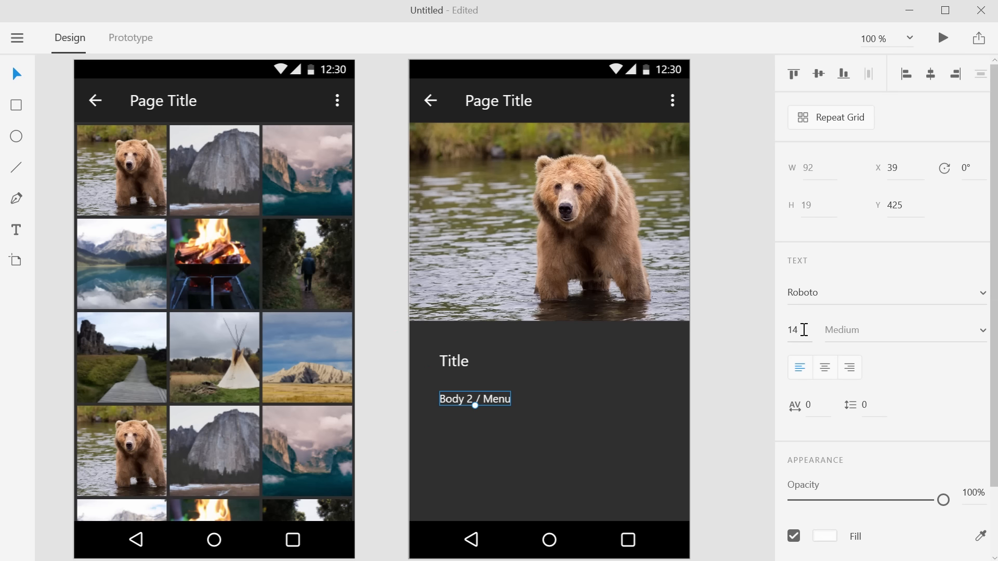
{"action": "left_click", "coordinate": [491, 411]}
{"action": "left_click", "coordinate": [495, 401]}
{"action": "double_click", "coordinate": [486, 404]}
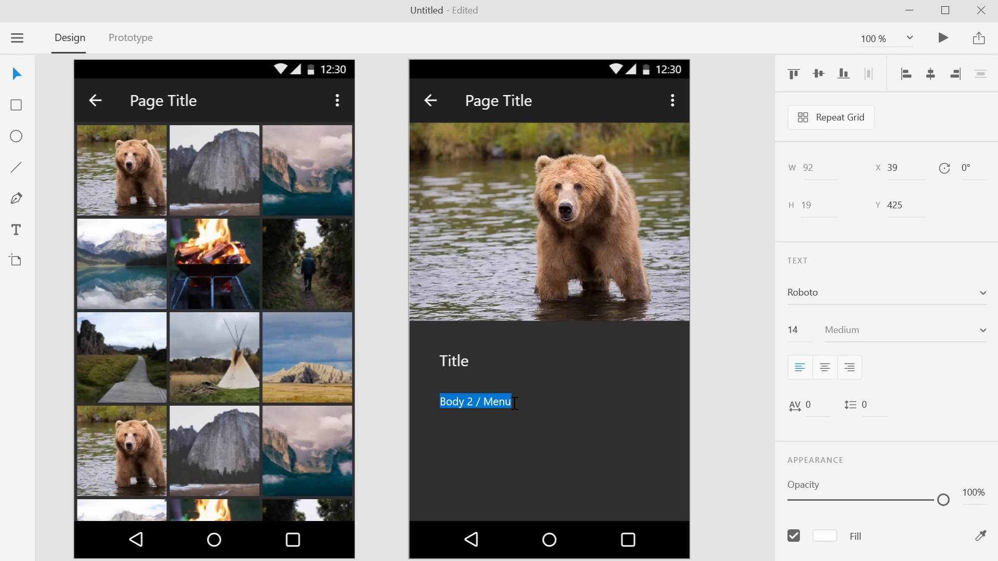
{"action": "key", "text": "alt+Tab"}
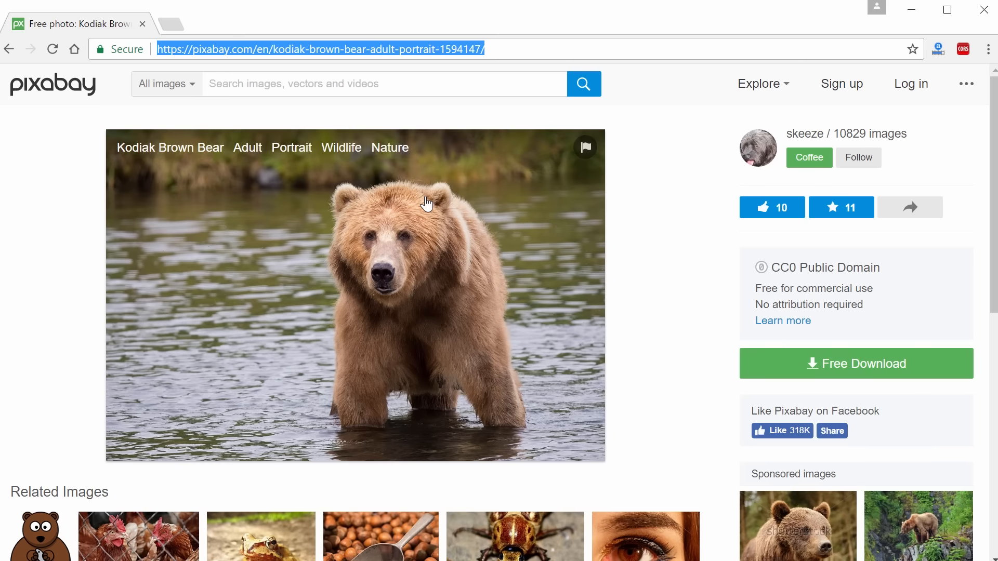
{"action": "type", "text": "lipsum."}
{"action": "key", "text": "Down"}
{"action": "key", "text": "Return"}
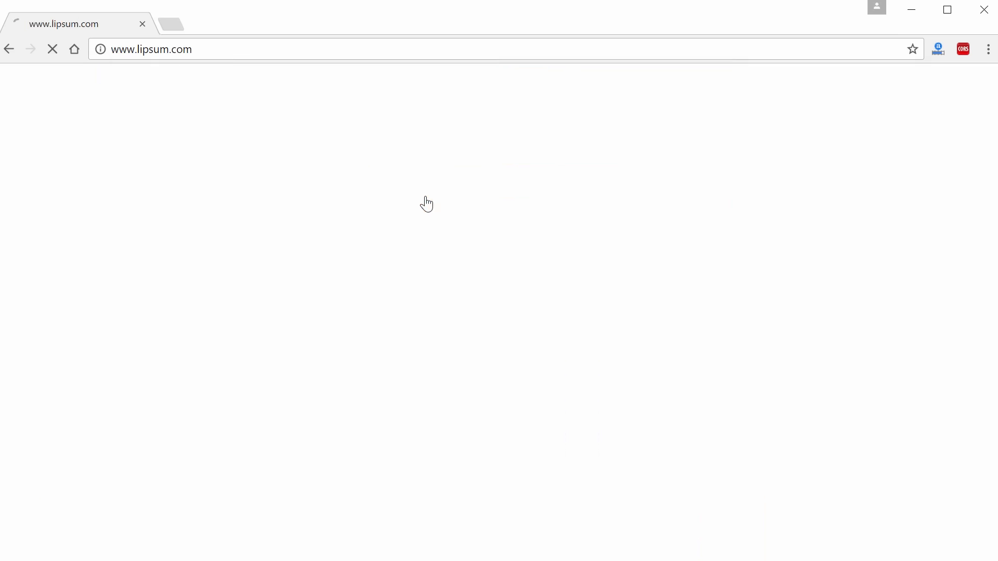
{"action": "scroll", "coordinate": [409, 200], "scroll_direction": "down", "scroll_amount": 15}
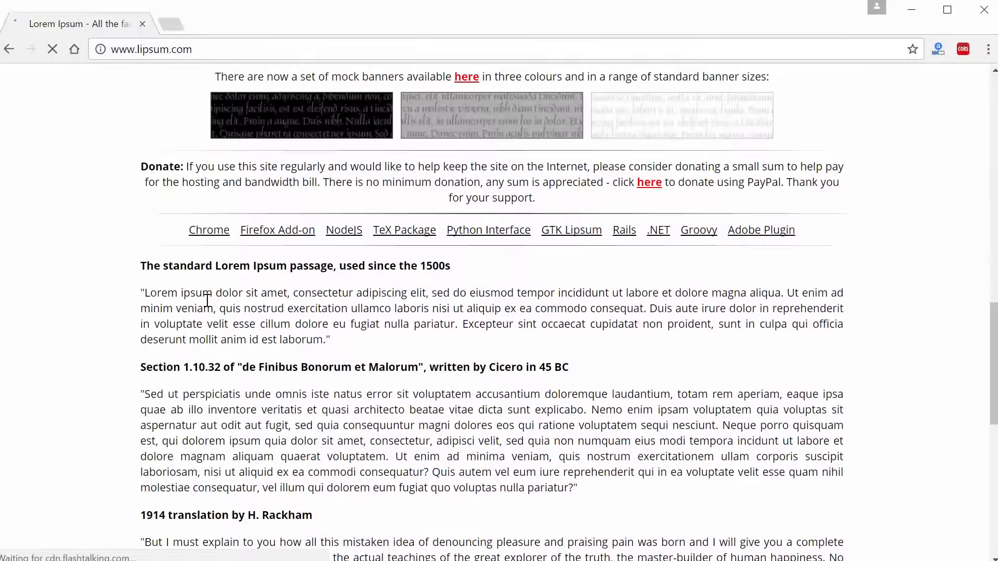
{"action": "left_click_drag", "start_coordinate": [145, 293], "coordinate": [656, 312]}
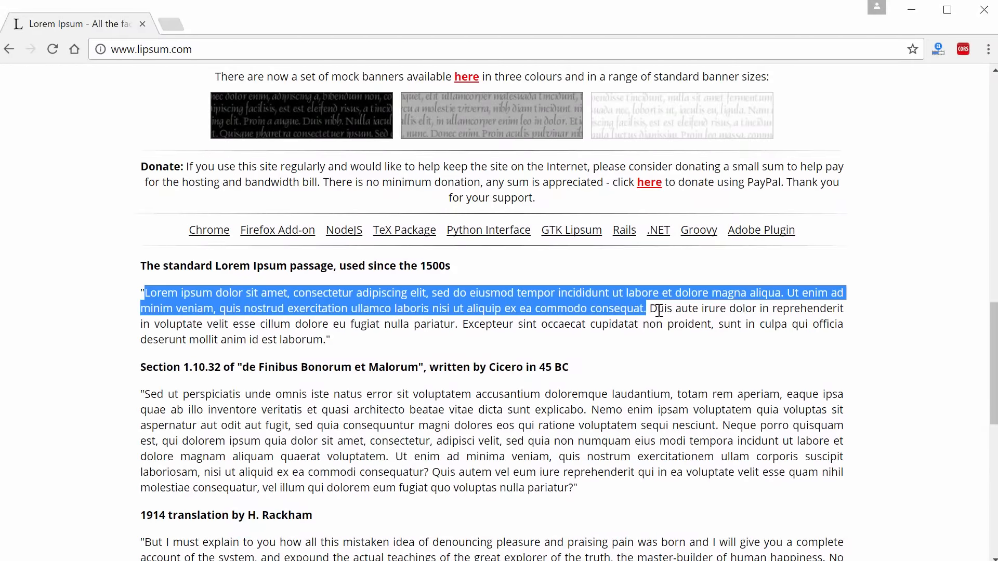
{"action": "left_click", "coordinate": [911, 13]}
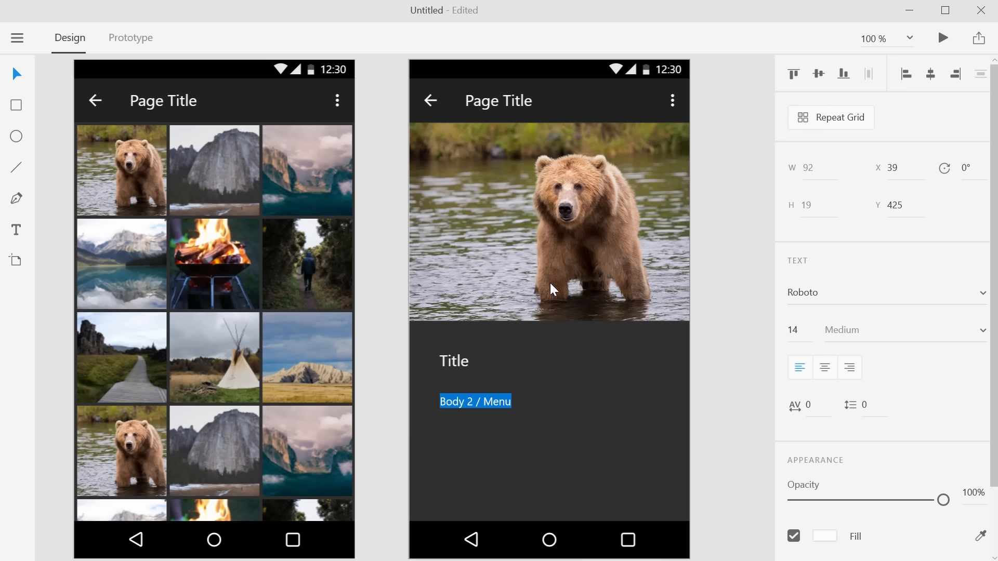
{"action": "left_click", "coordinate": [492, 402]}
{"action": "key", "text": "ctrl+a"}
{"action": "key", "text": "ctrl+v"}
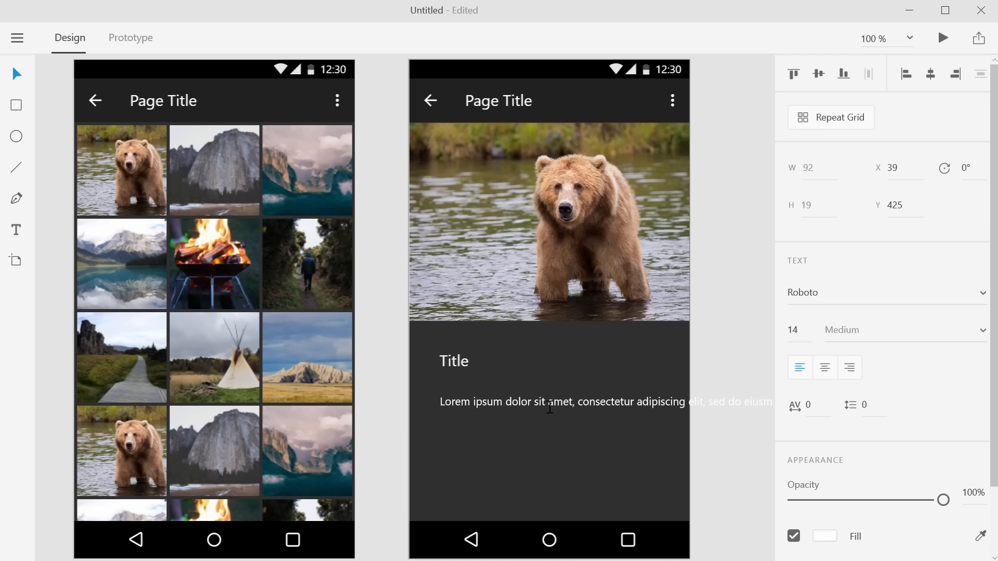
{"action": "key", "text": "ctrl+z"}
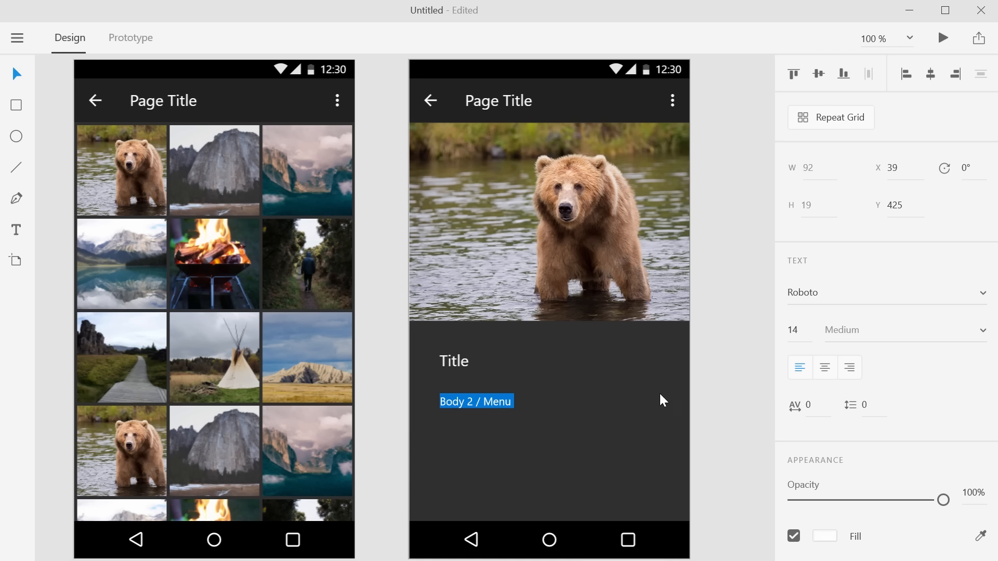
Draw a text box about 281 by 97 below the Body 2 / Menu text and fill it with the copied Lorem ipsum sentences
{"action": "left_click", "coordinate": [19, 76]}
{"action": "left_click", "coordinate": [19, 232]}
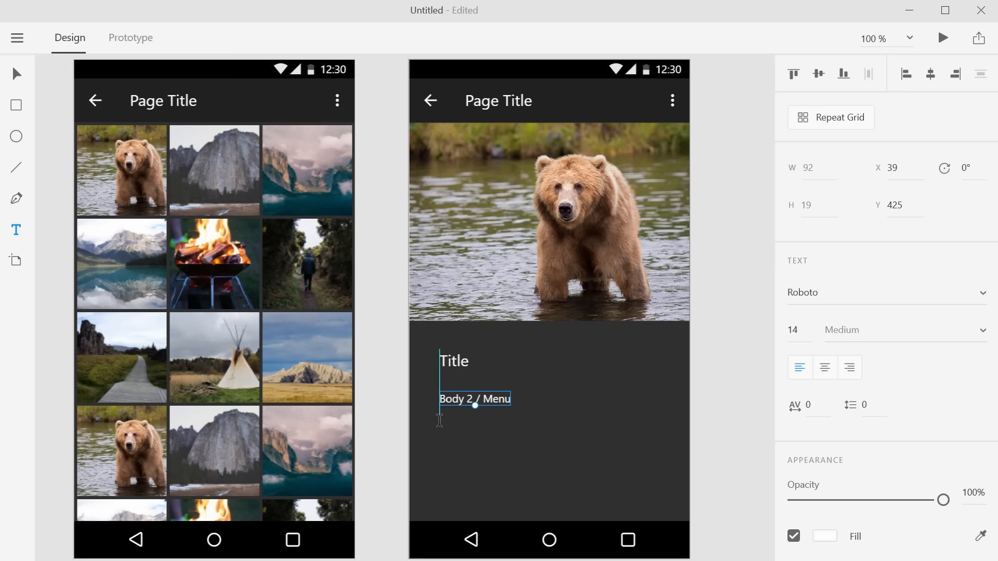
{"action": "left_click_drag", "start_coordinate": [439, 421], "coordinate": [659, 497]}
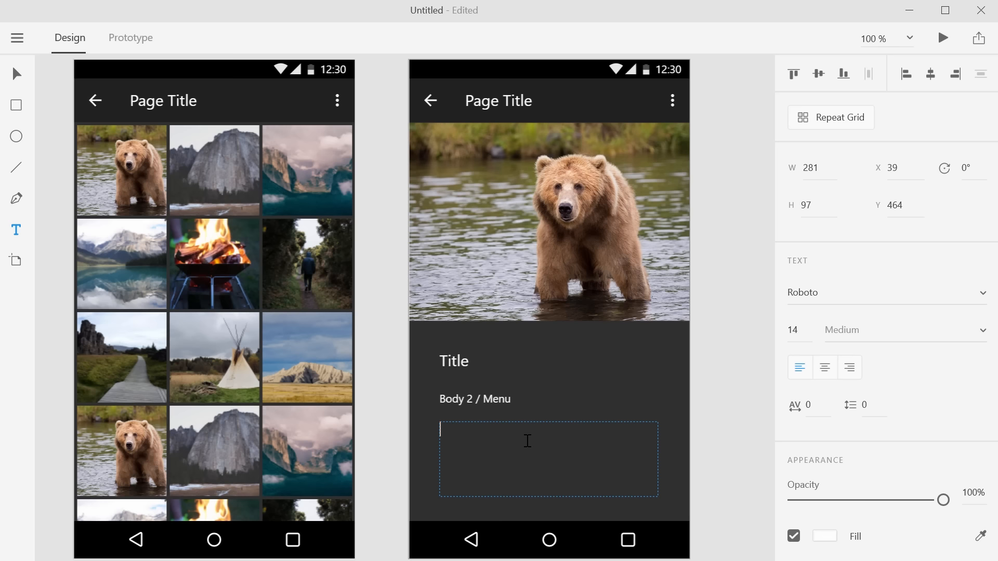
{"action": "type", "text": "Lorem ipsum dolor sit amet, consectetur adipiscing elit, sed do eiusmod tempor incididunt ut labore et dolore magna aliqua. Ut enim ad minim veniam, quis nostrud exercitation ullamco laboris nisi ut aliquip ex ea commodo consequat."}
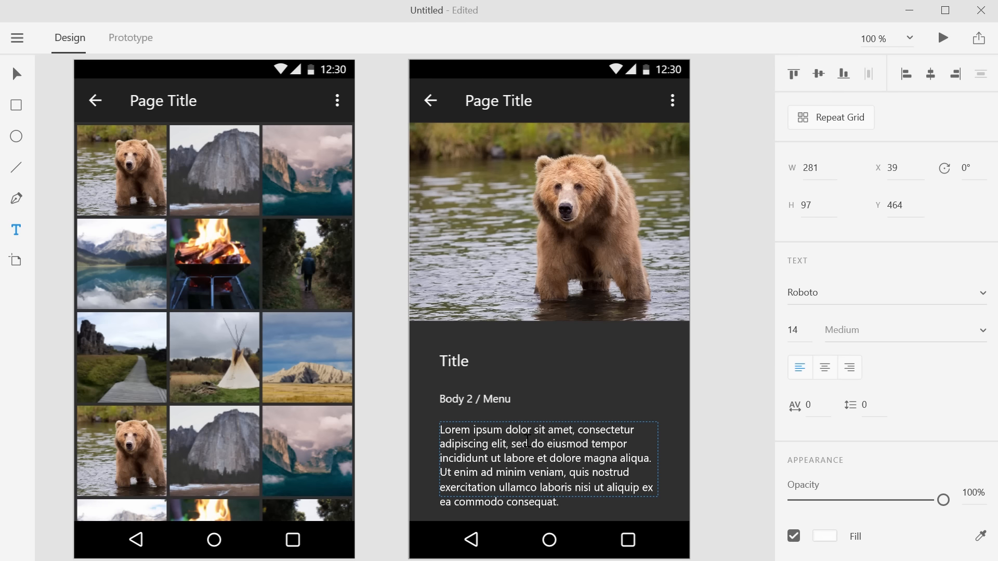
Set the opacity of the Lorem ipsum paragraph to 70%
{"action": "left_click", "coordinate": [551, 459]}
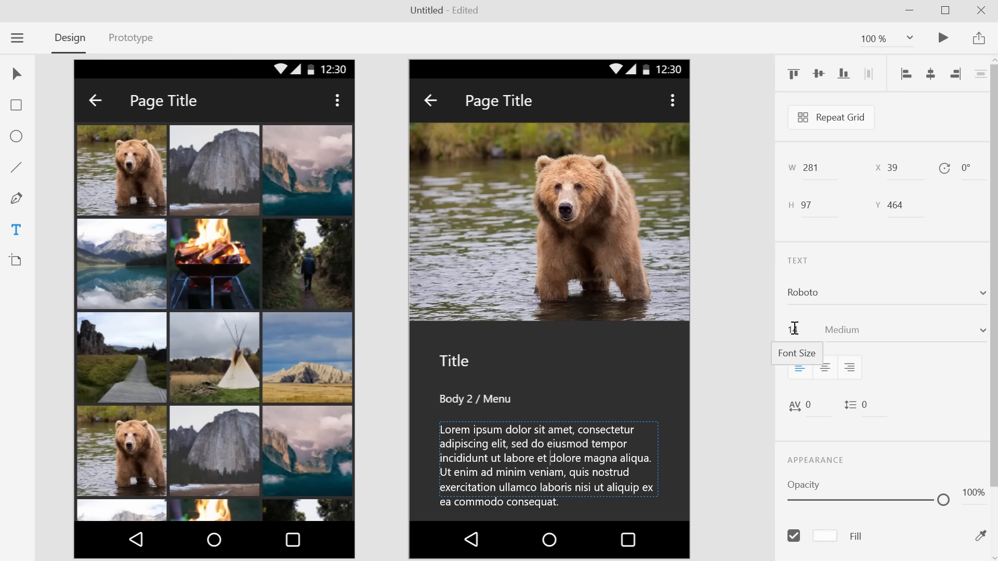
{"action": "triple_click", "coordinate": [590, 471]}
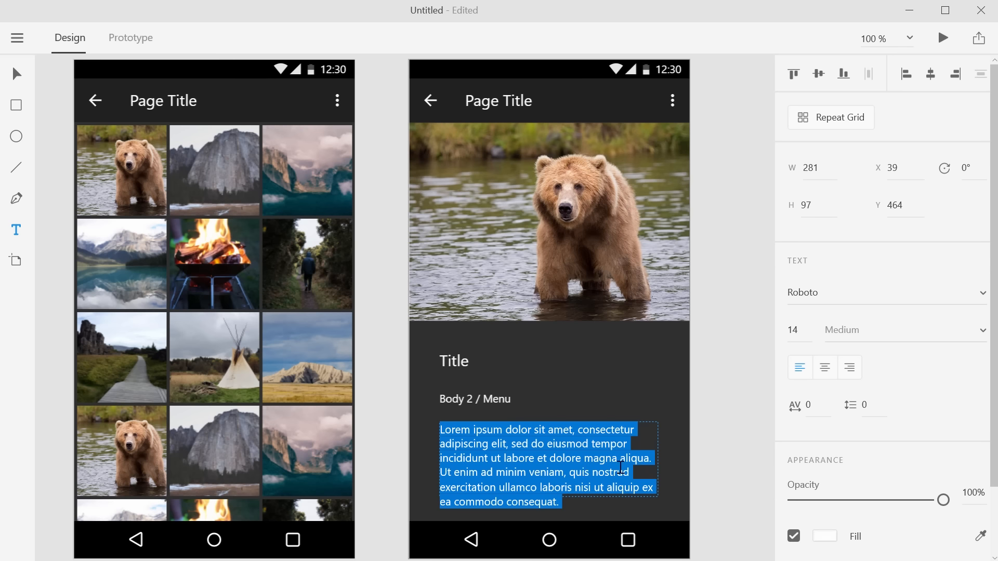
{"action": "scroll", "coordinate": [867, 521], "scroll_direction": "down", "scroll_amount": 3}
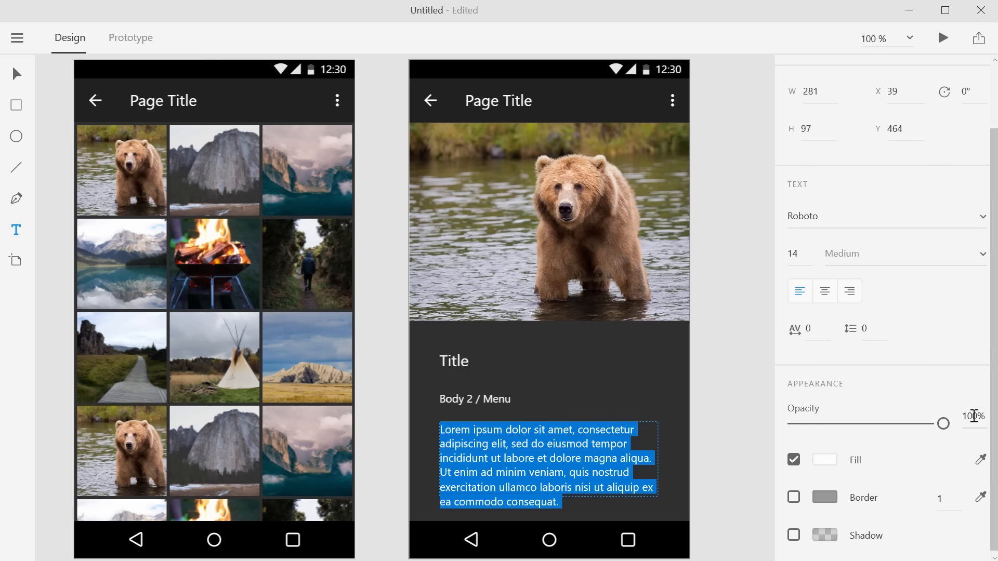
{"action": "key", "text": "Escape"}
{"action": "left_click", "coordinate": [967, 419]}
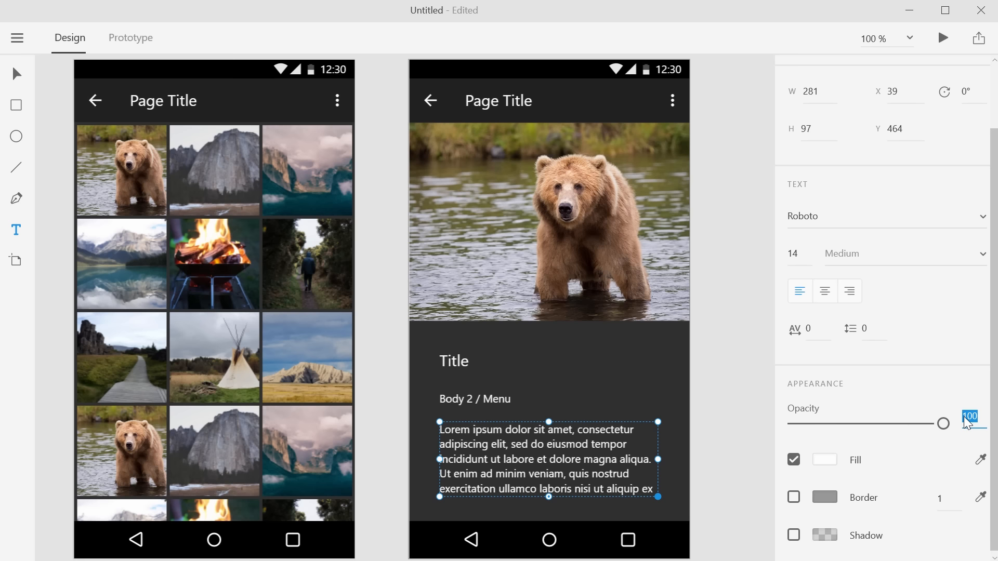
{"action": "type", "text": "70"}
{"action": "key", "text": "Return"}
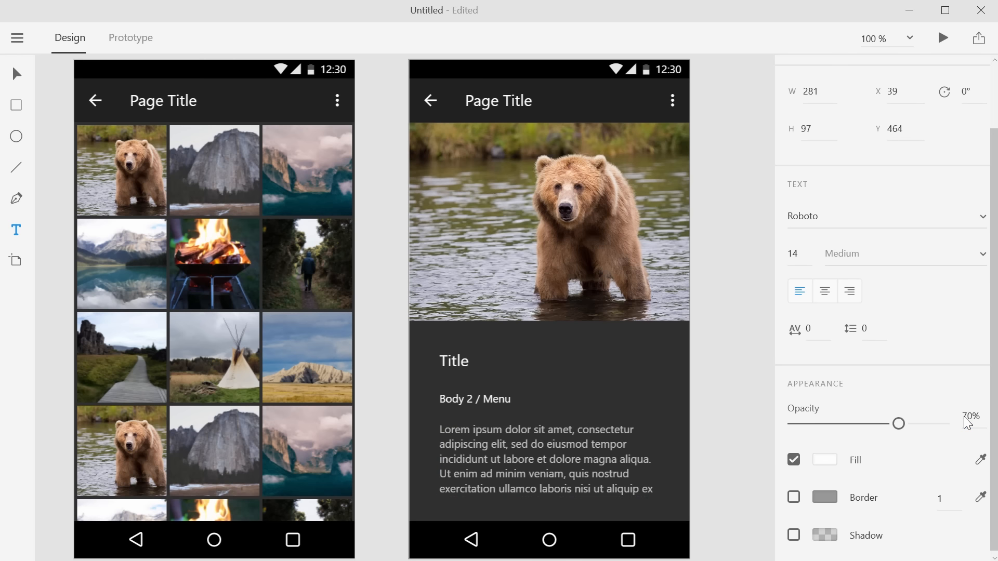
Delete the Body 2 / Menu text and move the Lorem ipsum paragraph up to Y 434, 36 px below the Title
{"action": "left_click", "coordinate": [15, 76]}
{"action": "left_click", "coordinate": [476, 399]}
{"action": "key", "text": "Delete"}
{"action": "left_click_drag", "start_coordinate": [515, 441], "coordinate": [515, 412]}
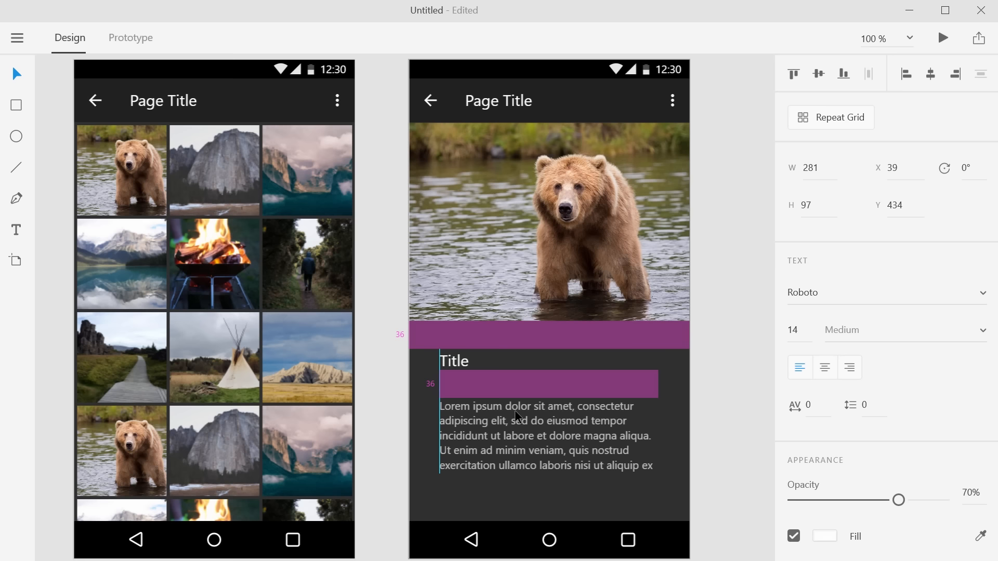
{"action": "left_click_drag", "start_coordinate": [518, 415], "coordinate": [518, 416]}
{"action": "key", "text": "Escape"}
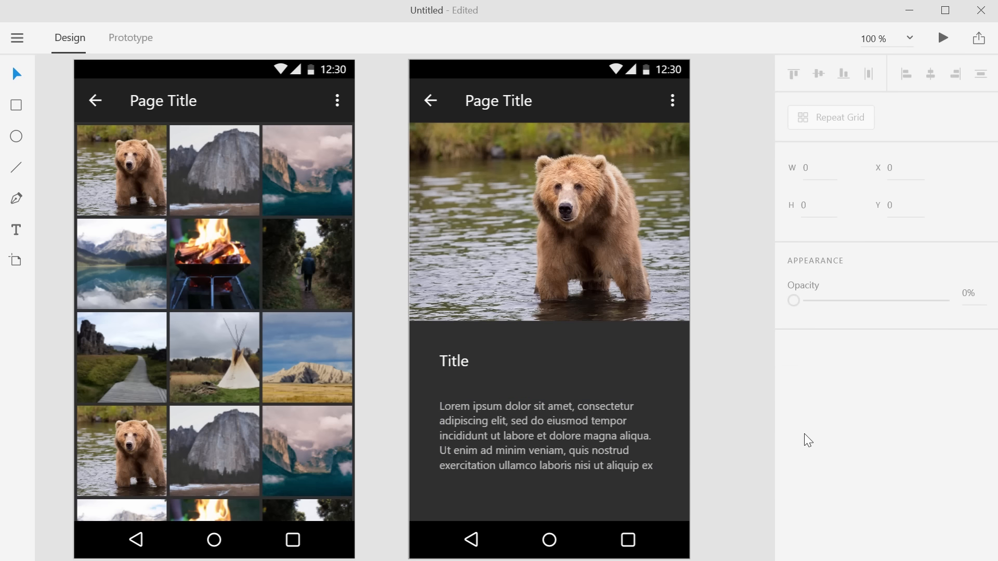
Extend the height of the paragraph's text box so that the whole Lorem ipsum text fits
{"action": "left_click", "coordinate": [577, 453]}
{"action": "left_click_drag", "start_coordinate": [550, 472], "coordinate": [551, 489]}
{"action": "key", "text": "Escape"}
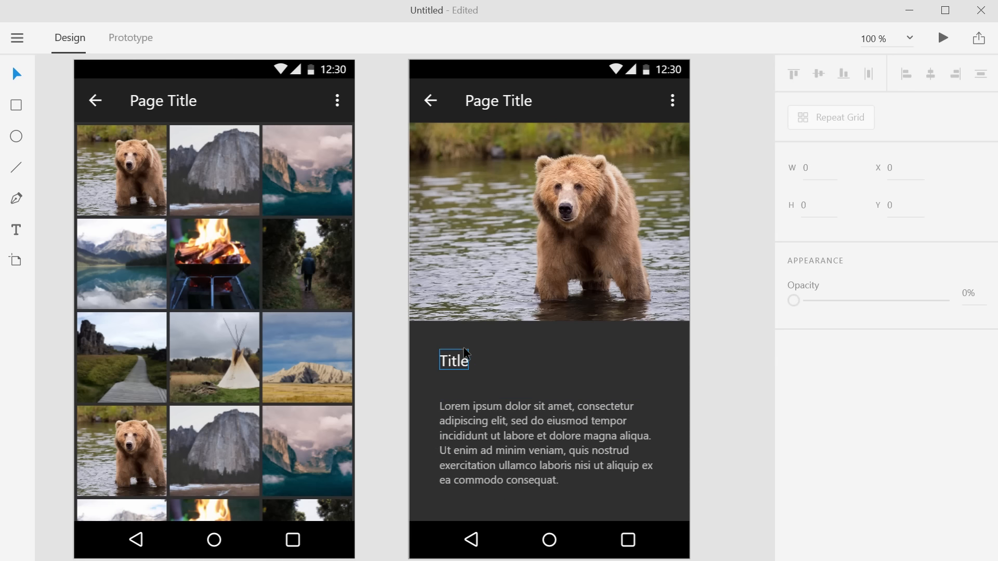
Switch to Prototype mode and ungroup the thumbnail grid on Mobile - Dark – 1 down to individual photos
{"action": "mouse_move", "coordinate": [511, 253]}
{"action": "left_mouse_down"}
{"action": "mouse_move", "coordinate": [571, 265]}
{"action": "mouse_move", "coordinate": [523, 252]}
{"action": "left_mouse_up"}
{"action": "scroll", "coordinate": [570, 264], "scroll_direction": "down", "scroll_amount": 2}
{"action": "scroll", "coordinate": [570, 264], "scroll_direction": "up", "scroll_amount": 1}
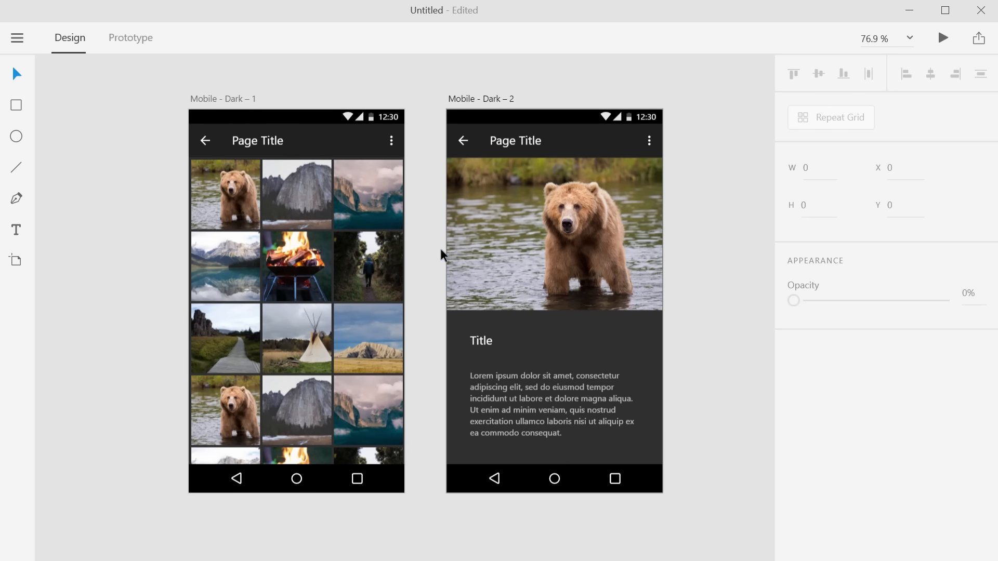
{"action": "left_click", "coordinate": [119, 50]}
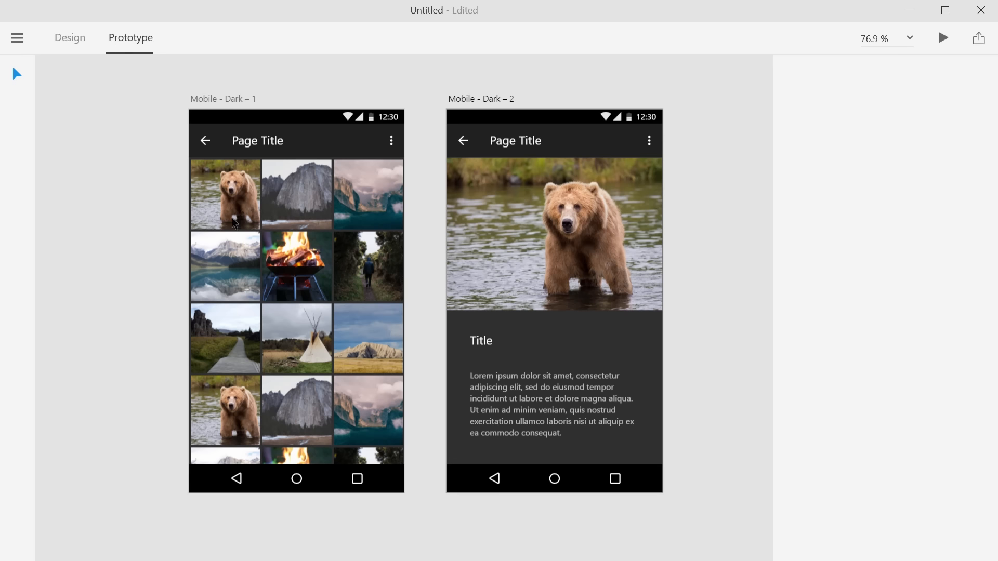
{"action": "left_click", "coordinate": [273, 224]}
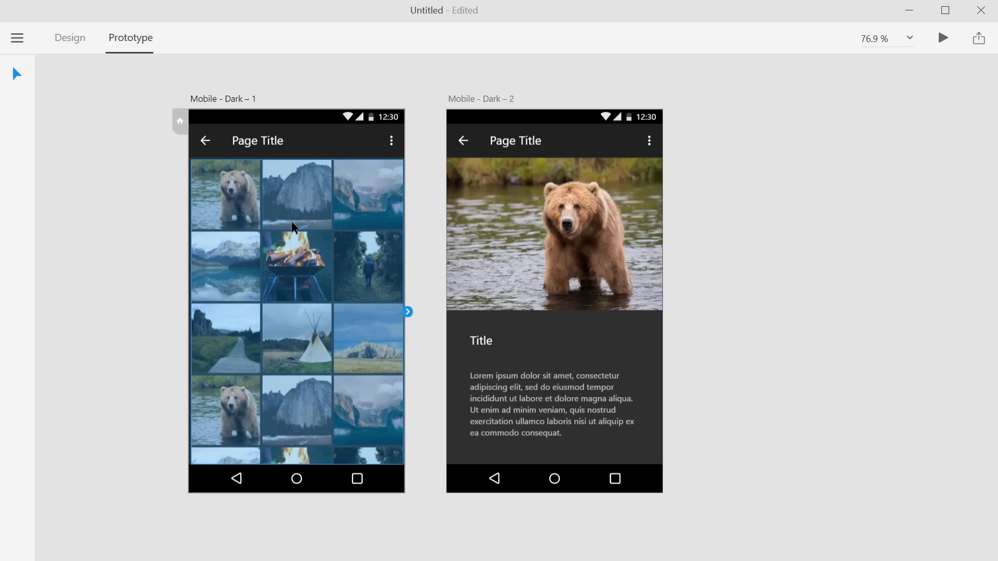
{"action": "right_click", "coordinate": [286, 199]}
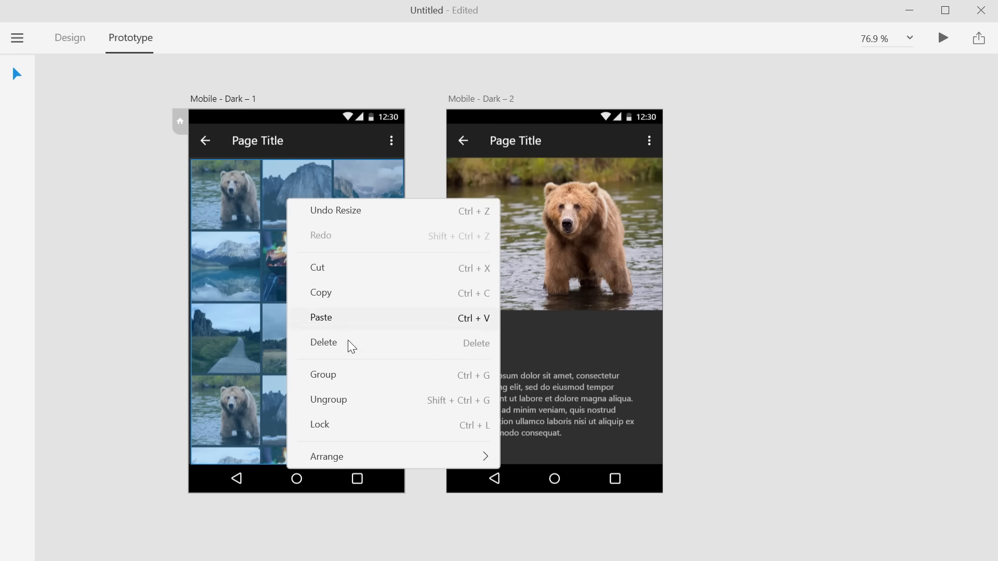
{"action": "left_click", "coordinate": [351, 398]}
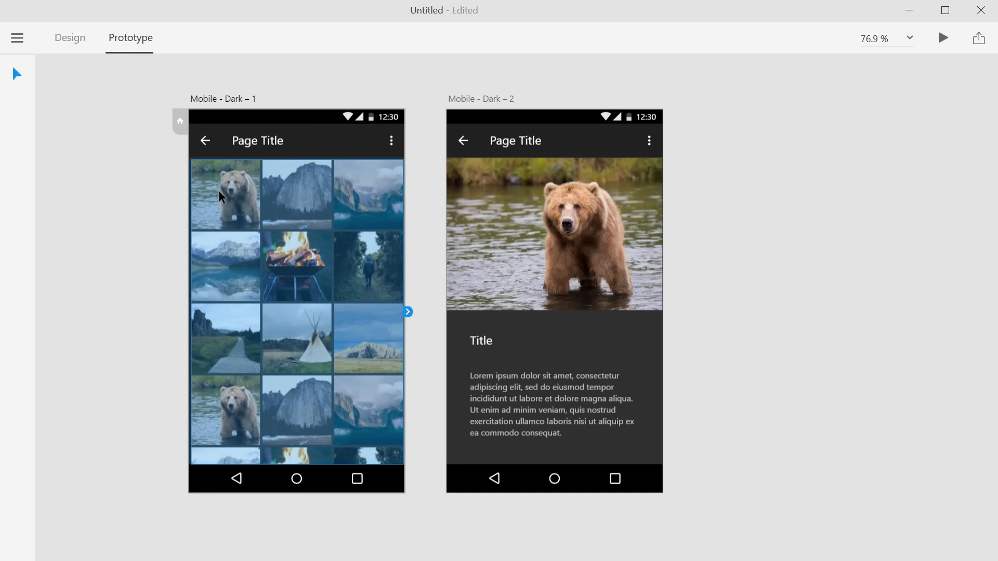
{"action": "right_click", "coordinate": [294, 214]}
{"action": "left_click", "coordinate": [351, 415]}
{"action": "left_click", "coordinate": [164, 286]}
Link the first bear thumbnail to the Mobile - Dark – 2 artboard with a 0.4 s Dissolve transition and Ease Out easing
{"action": "left_click", "coordinate": [234, 194]}
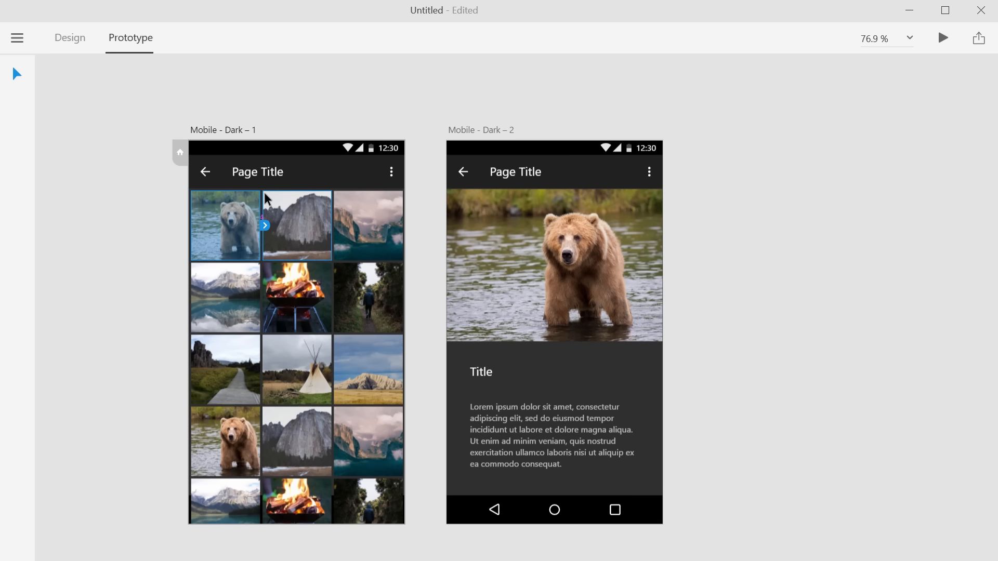
{"action": "scroll", "coordinate": [265, 195], "scroll_direction": "up", "scroll_amount": 4}
{"action": "left_click_drag", "start_coordinate": [267, 212], "coordinate": [576, 454]}
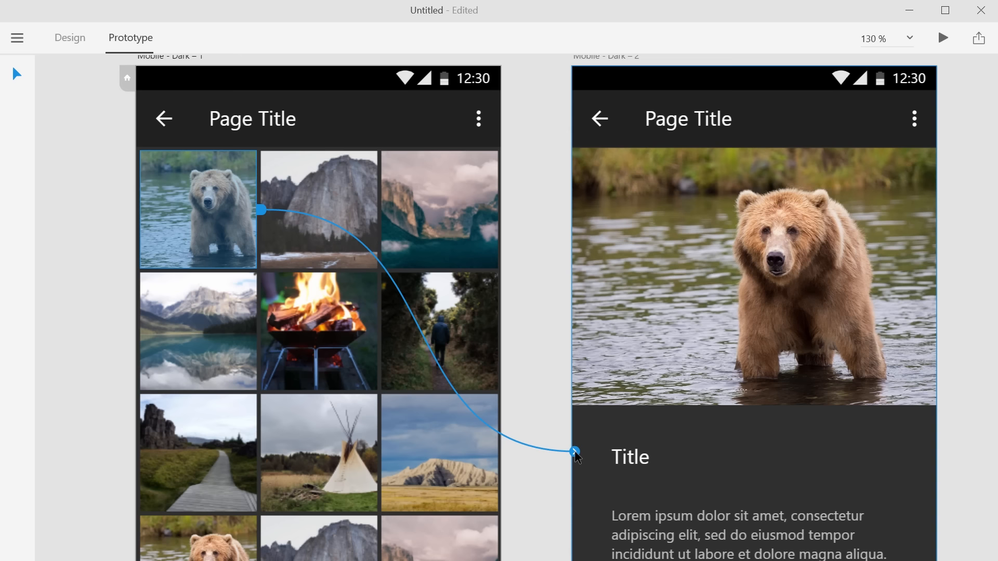
{"action": "left_click_drag", "start_coordinate": [576, 456], "coordinate": [574, 451]}
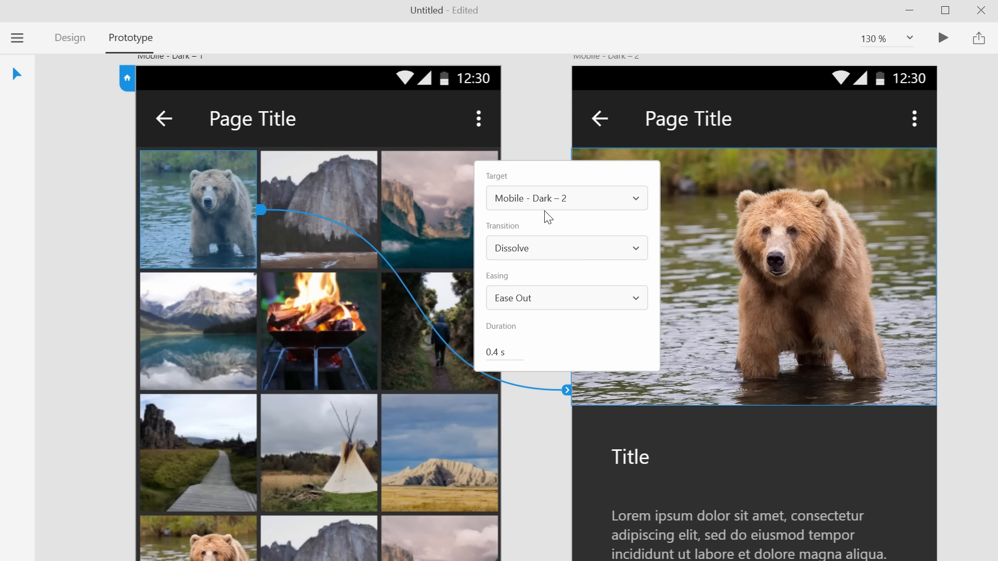
{"action": "left_click", "coordinate": [537, 448]}
Link the back arrow in the Mobile - Dark – 2 header to Mobile - Dark – 1 with a 0.4 s Dissolve, Ease Out transition
{"action": "left_click", "coordinate": [599, 124]}
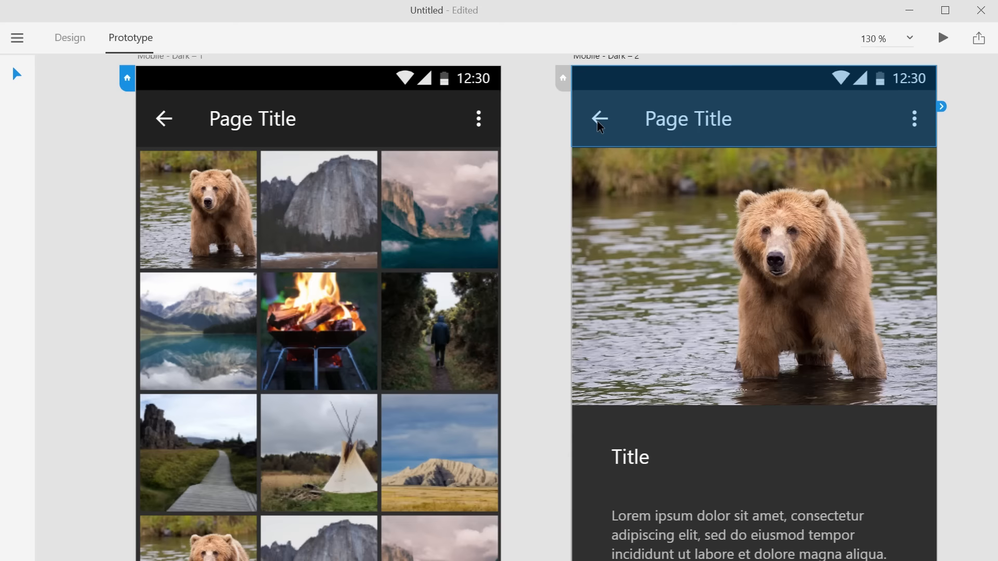
{"action": "left_click_drag", "start_coordinate": [644, 125], "coordinate": [562, 133]}
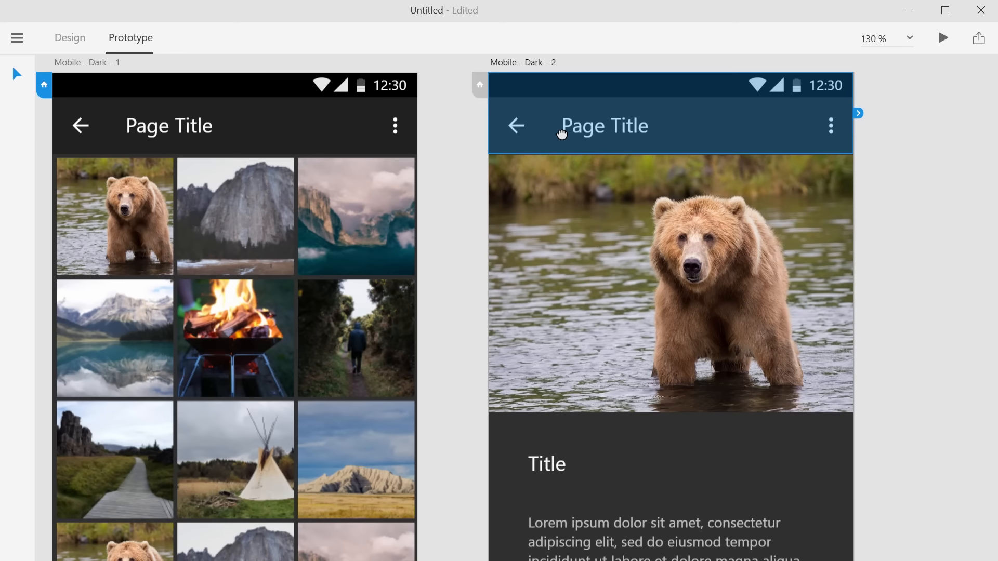
{"action": "double_click", "coordinate": [531, 128]}
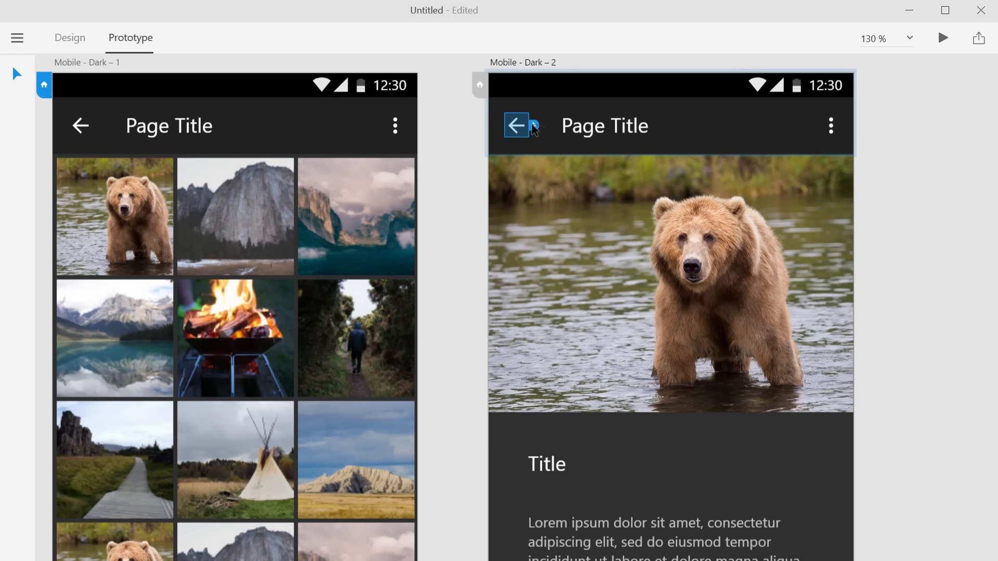
{"action": "left_click_drag", "start_coordinate": [534, 126], "coordinate": [411, 415]}
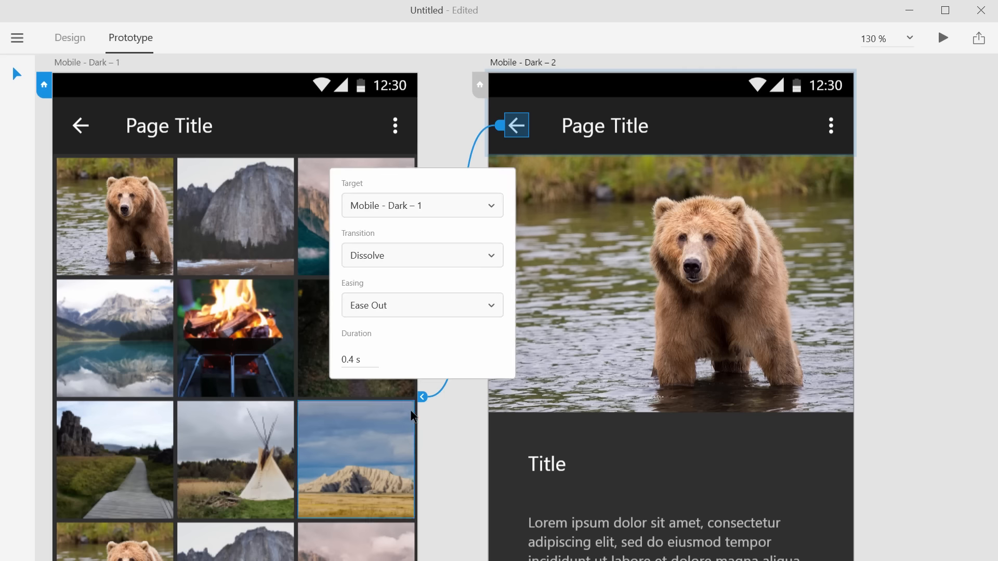
{"action": "left_click", "coordinate": [437, 143]}
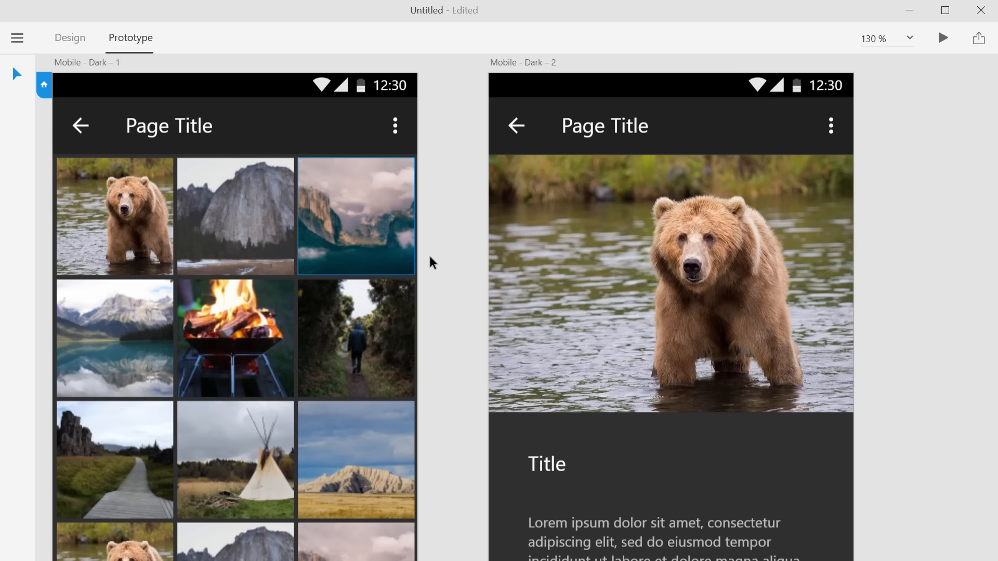
Open the prototype preview and place its window beside the two artboards
{"action": "scroll", "coordinate": [431, 263], "scroll_direction": "down", "scroll_amount": 3}
{"action": "scroll", "coordinate": [434, 268], "scroll_direction": "up", "scroll_amount": 2}
{"action": "scroll", "coordinate": [435, 271], "scroll_direction": "down", "scroll_amount": 3}
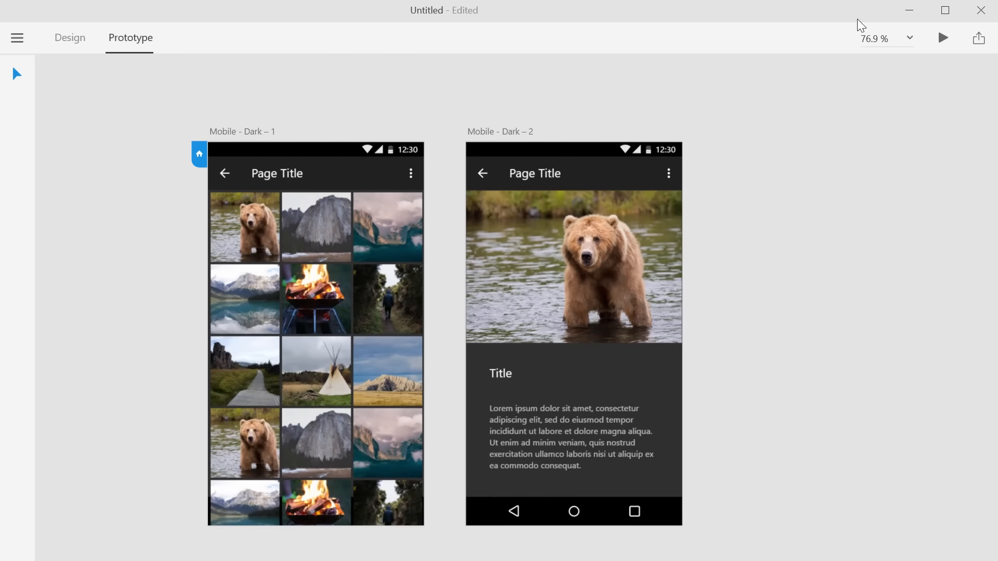
{"action": "left_click", "coordinate": [944, 42]}
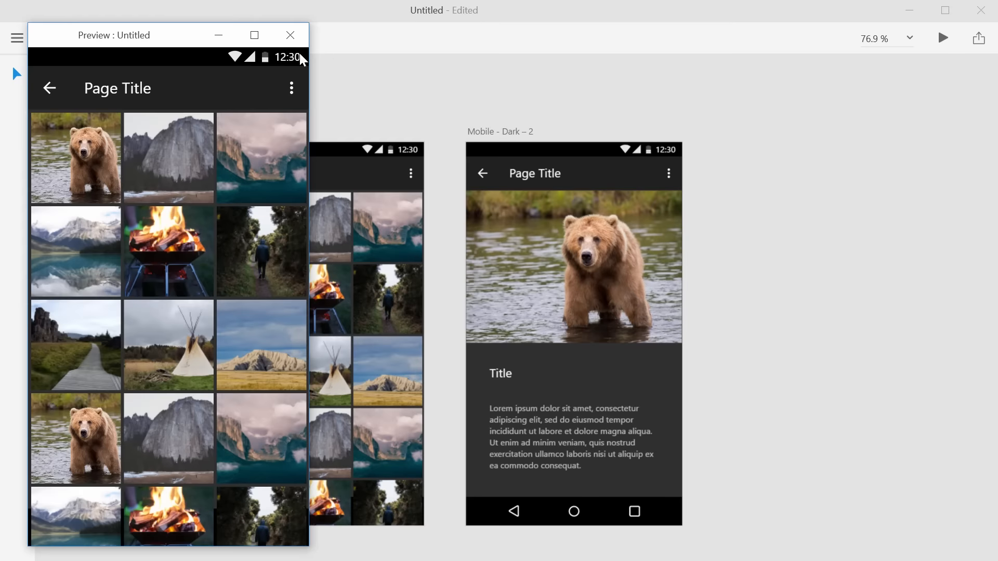
{"action": "left_click_drag", "start_coordinate": [199, 42], "coordinate": [861, 34]}
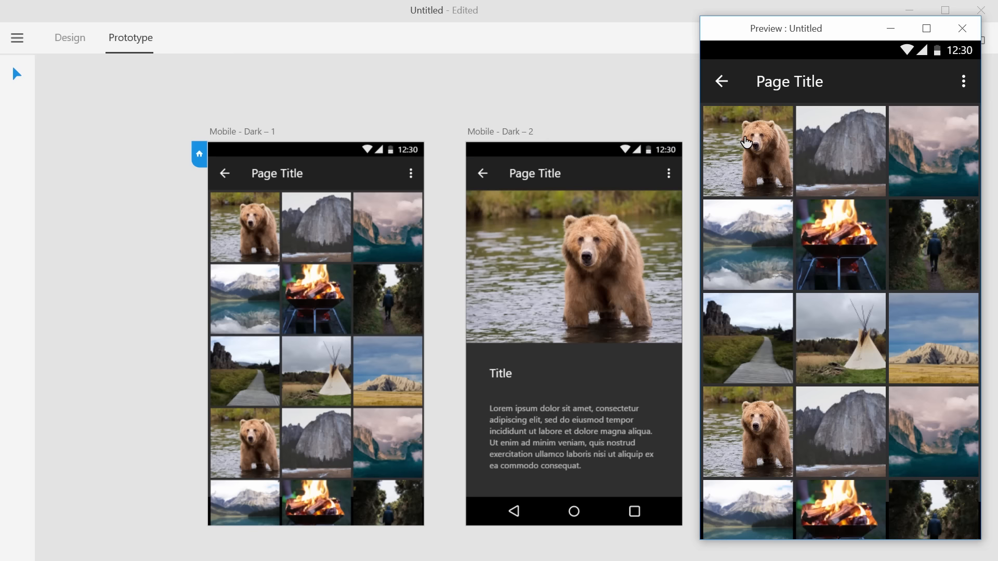
Test both links in the preview by repeatedly opening the bear detail screen from its thumbnail and returning with the back arrow
{"action": "left_click", "coordinate": [760, 154]}
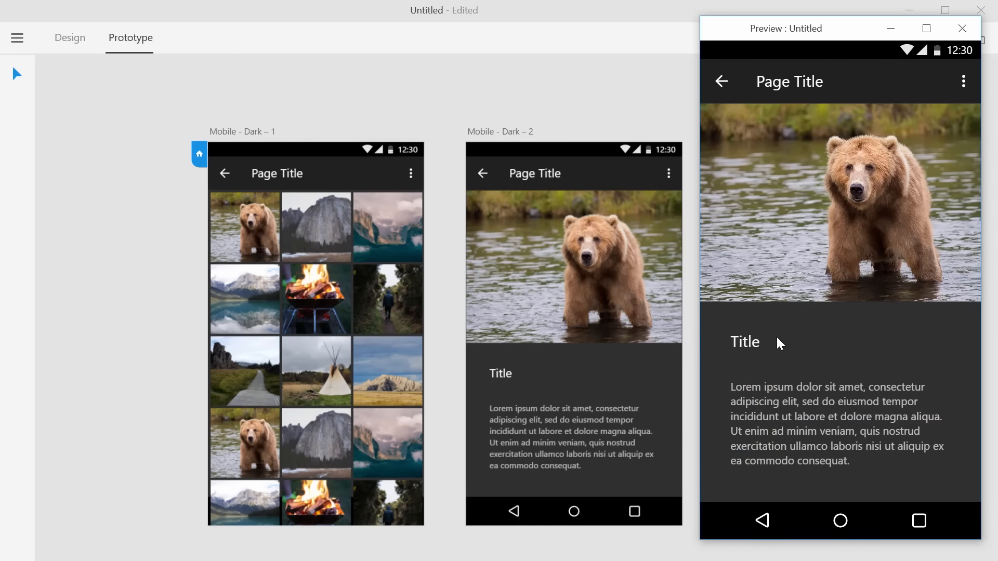
{"action": "left_click", "coordinate": [720, 83]}
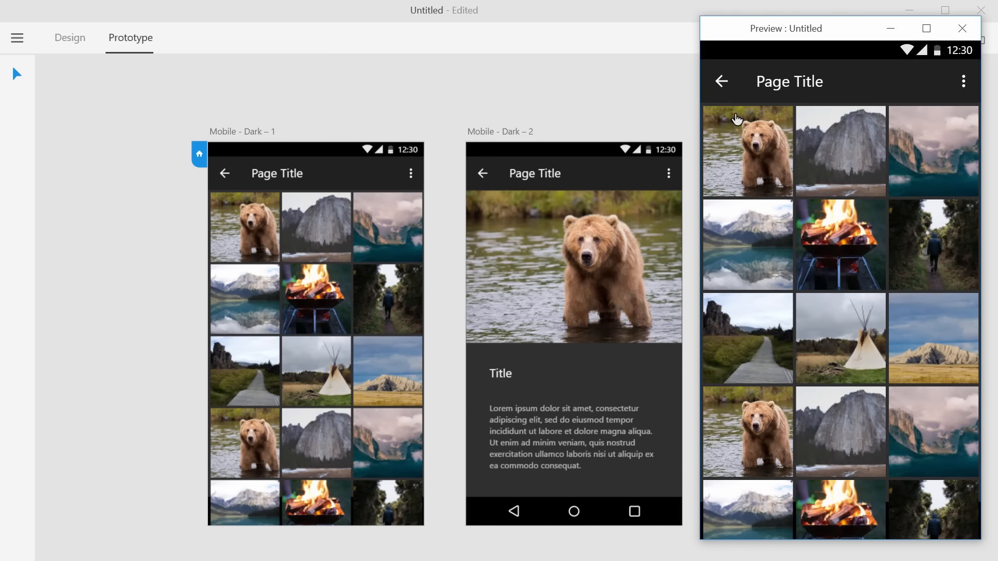
{"action": "left_click", "coordinate": [738, 121]}
{"action": "left_click", "coordinate": [720, 83]}
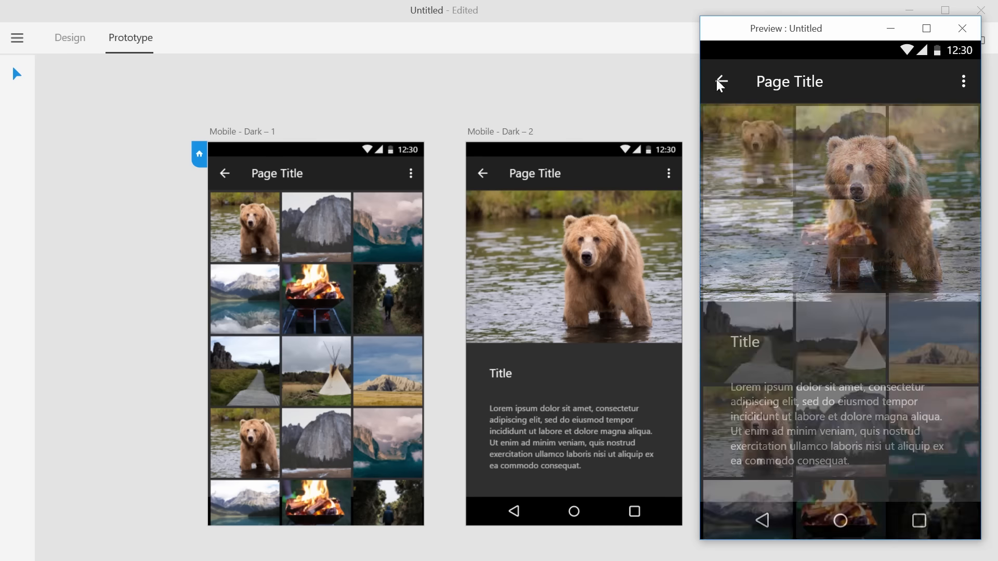
{"action": "left_click", "coordinate": [739, 167]}
{"action": "left_click", "coordinate": [723, 83]}
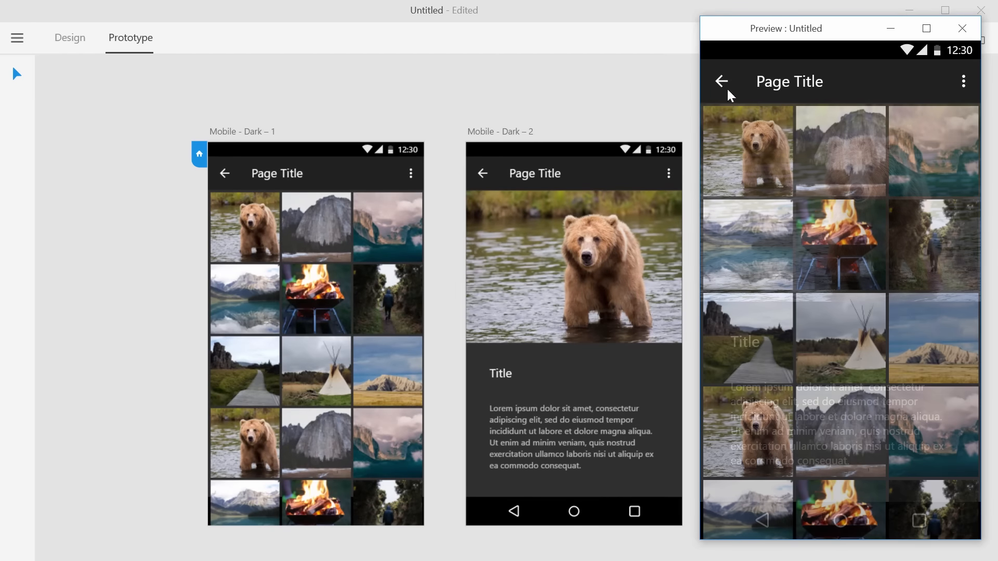